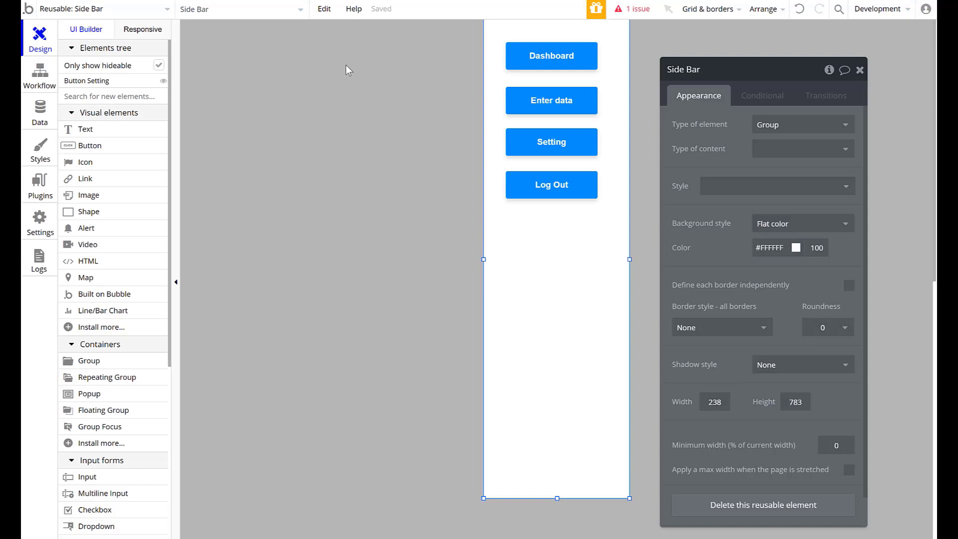
Open sign_up_page and examine the role choices of the dropdown above the Sign up button.
left_click(109, 11)
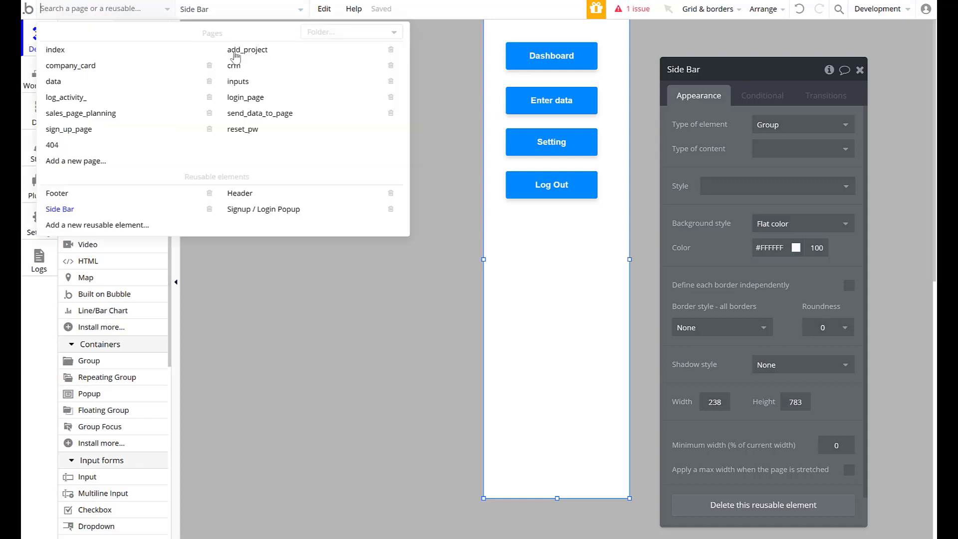
left_click(82, 128)
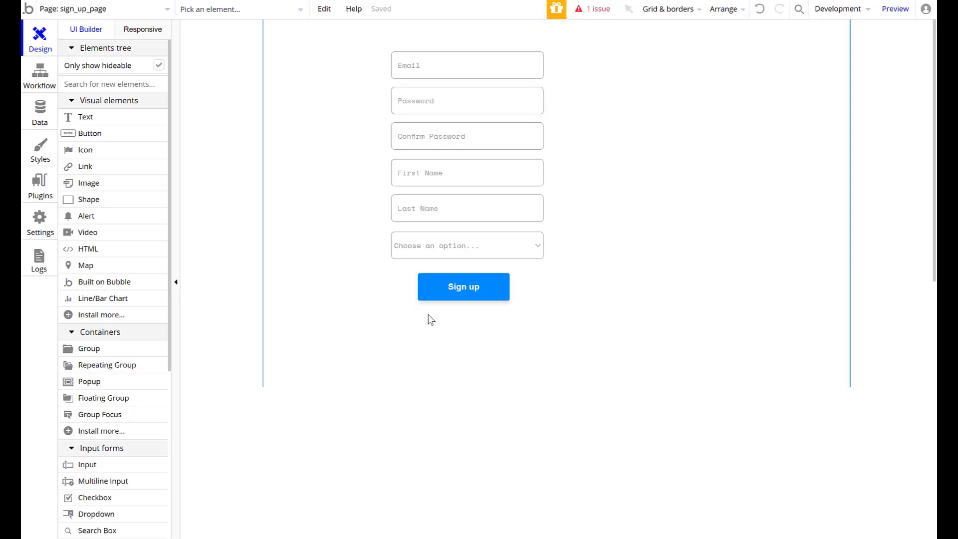
left_click(457, 245)
left_click_drag(698, 188, 660, 182)
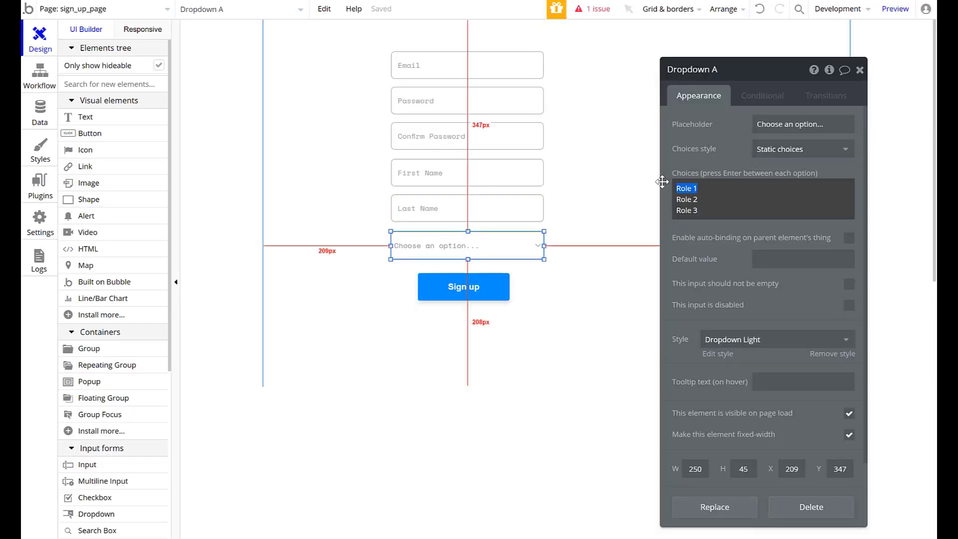
right_click(698, 190)
left_click(703, 200)
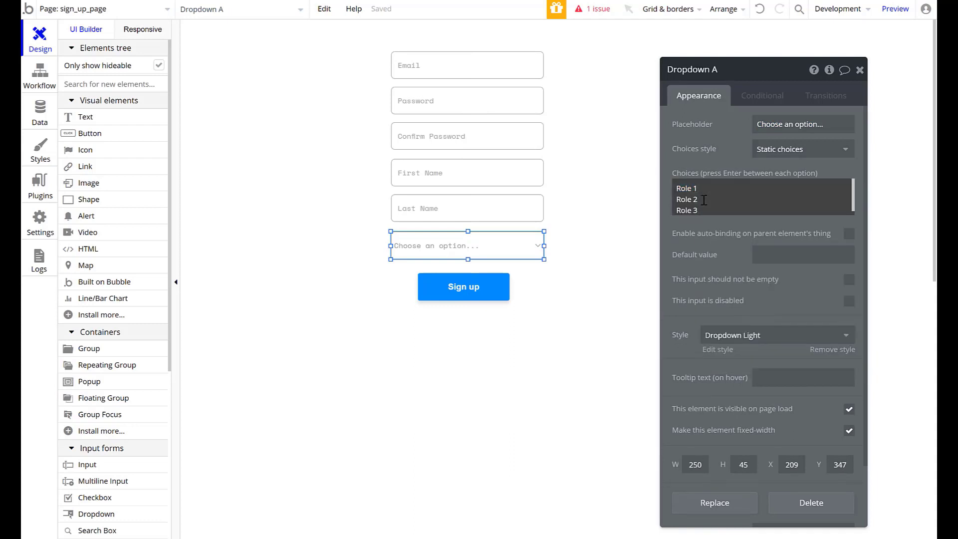
left_click(85, 10)
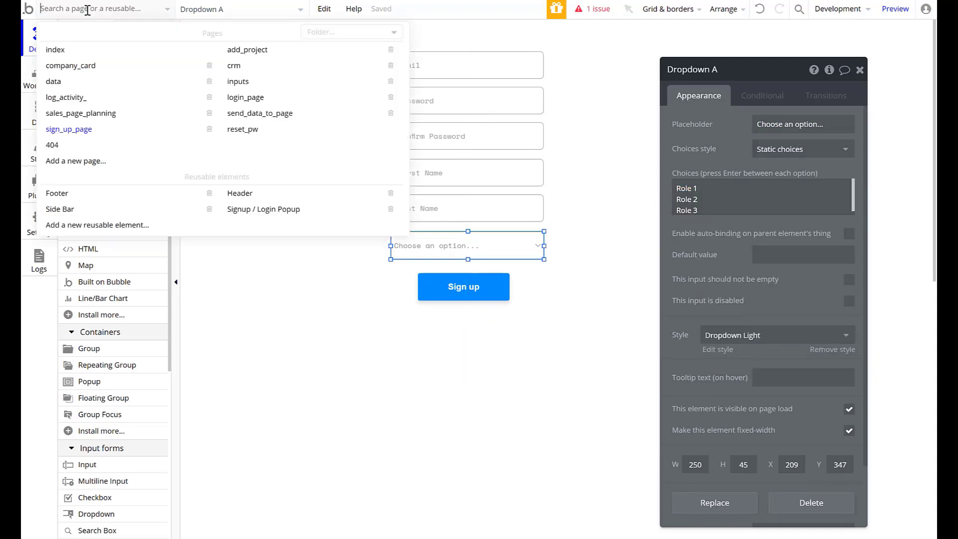
mouse_move(114, 130)
left_click(291, 332)
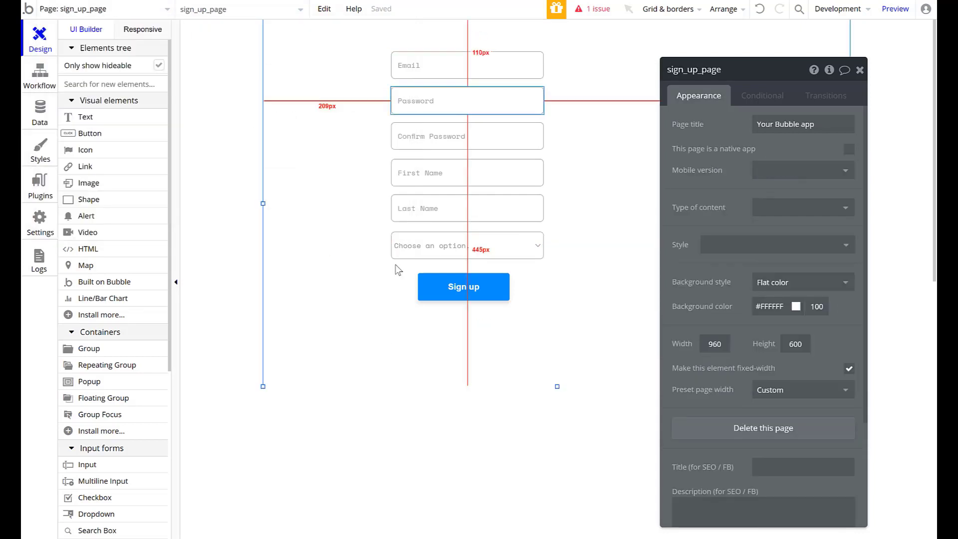
scroll(138, 360, "down", 4)
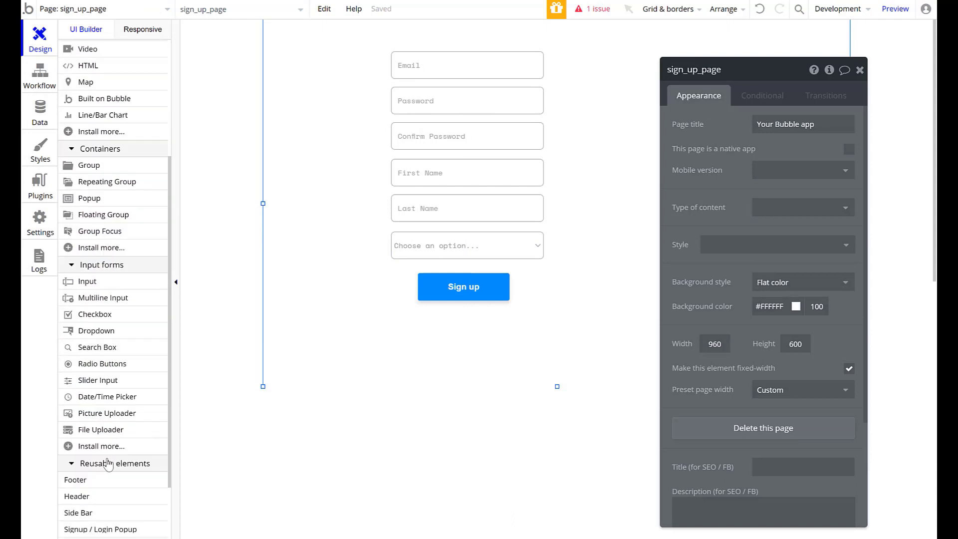
left_click(87, 514)
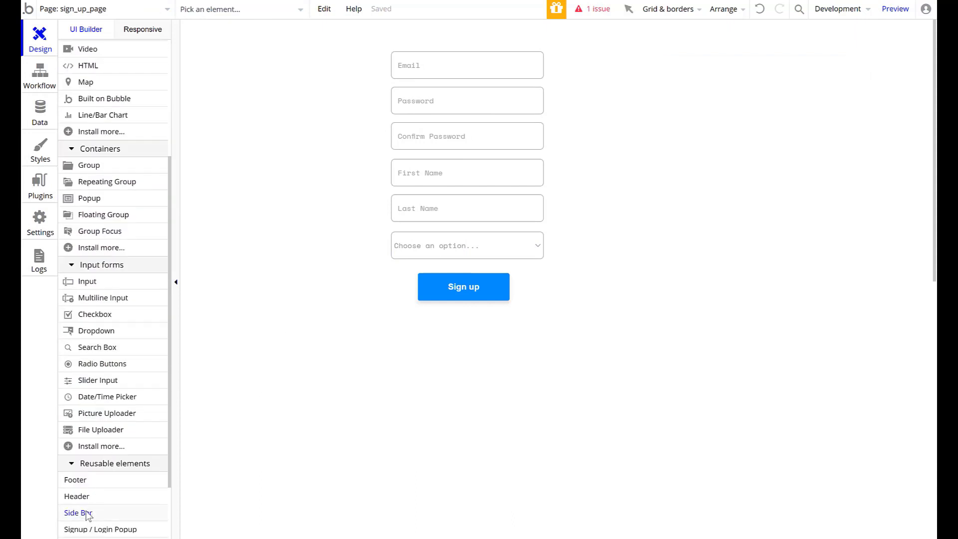
Switch to send_data_to_page and open its Side Bar A reusable element for editing.
left_click(75, 9)
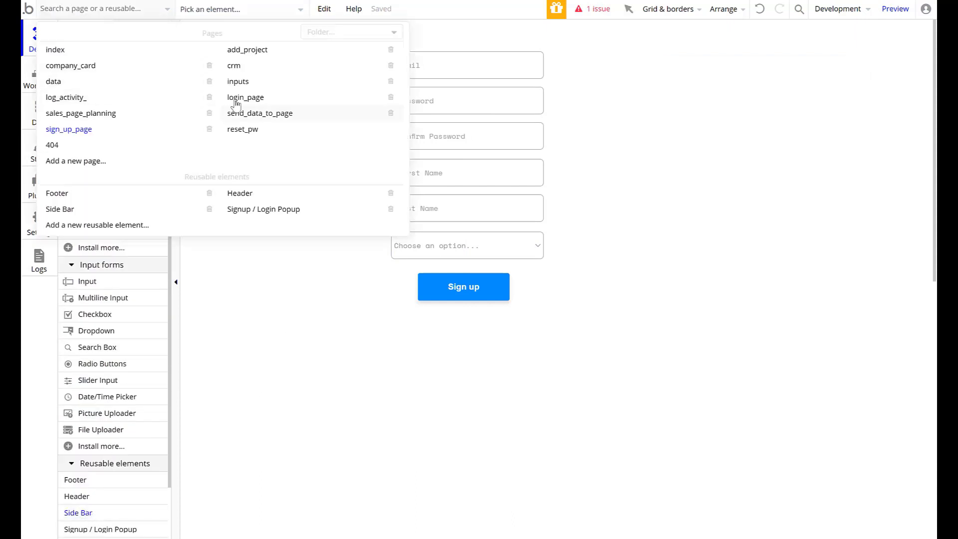
left_click(260, 114)
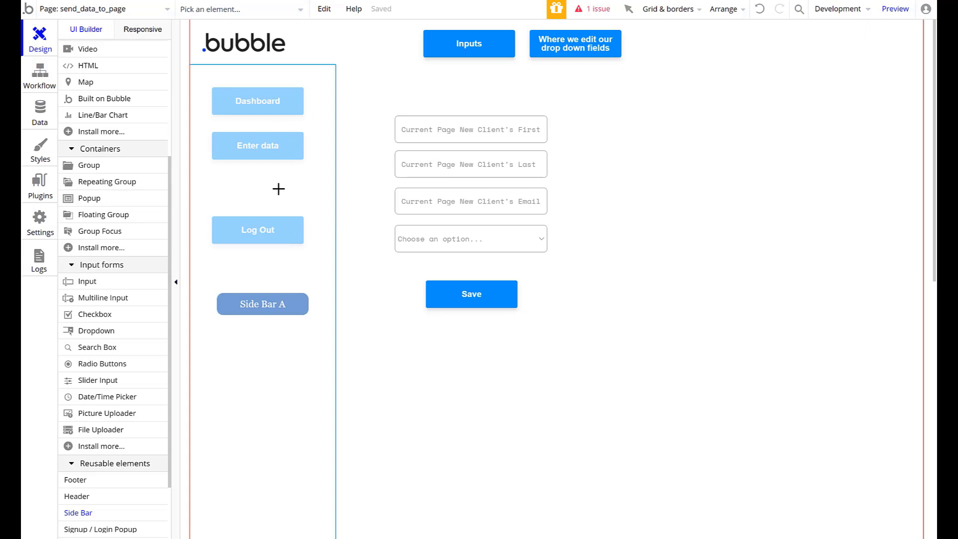
double_click(278, 188)
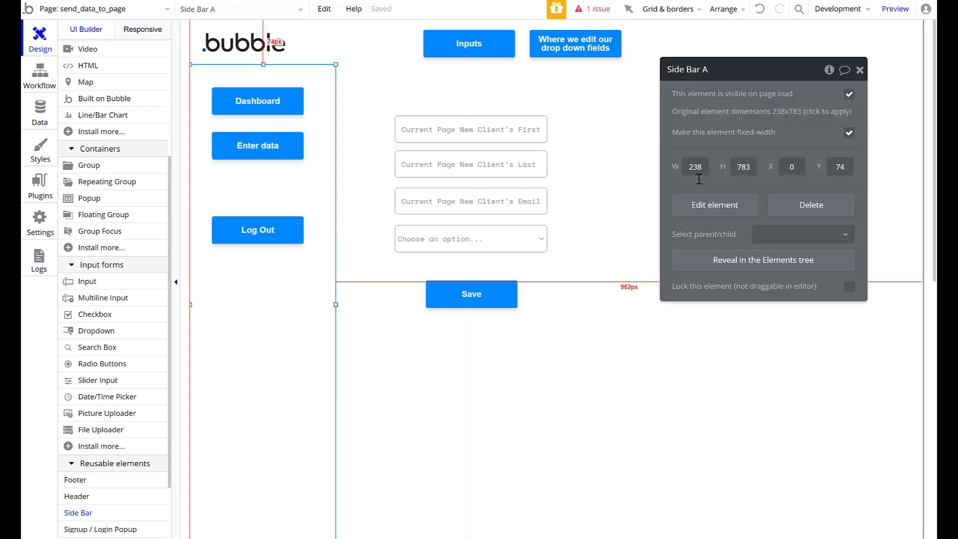
left_click(726, 217)
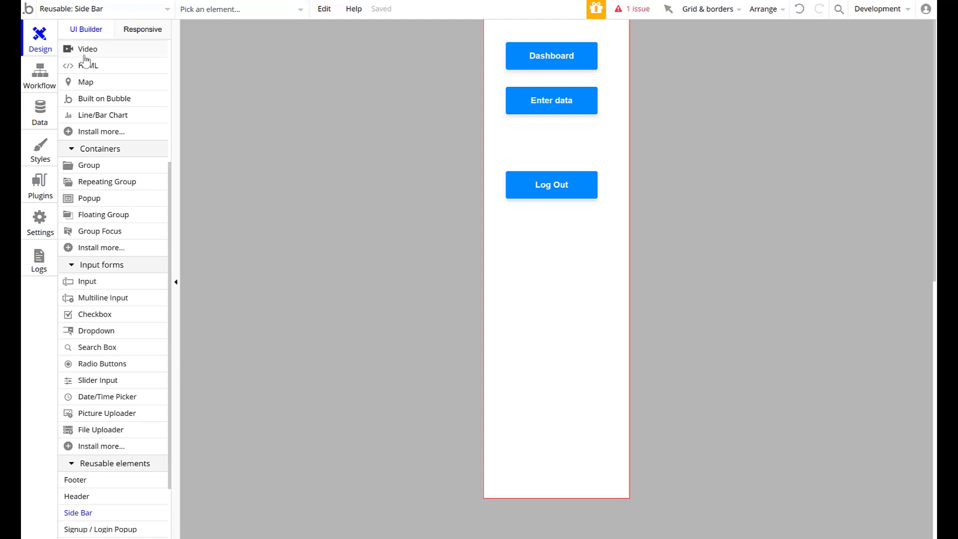
Show the hidden Setting button on the side bar's canvas through the elements tree.
scroll(118, 103, "up", 4)
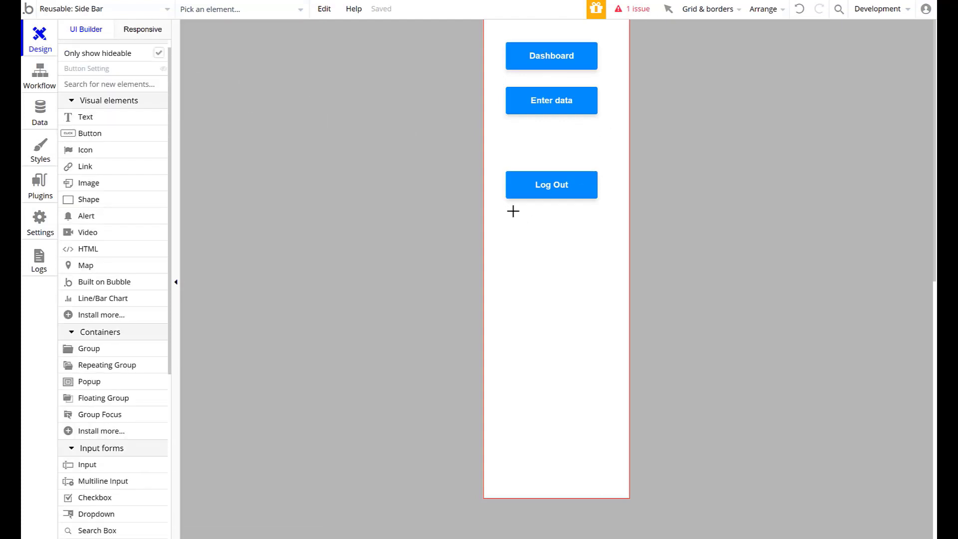
left_click(163, 68)
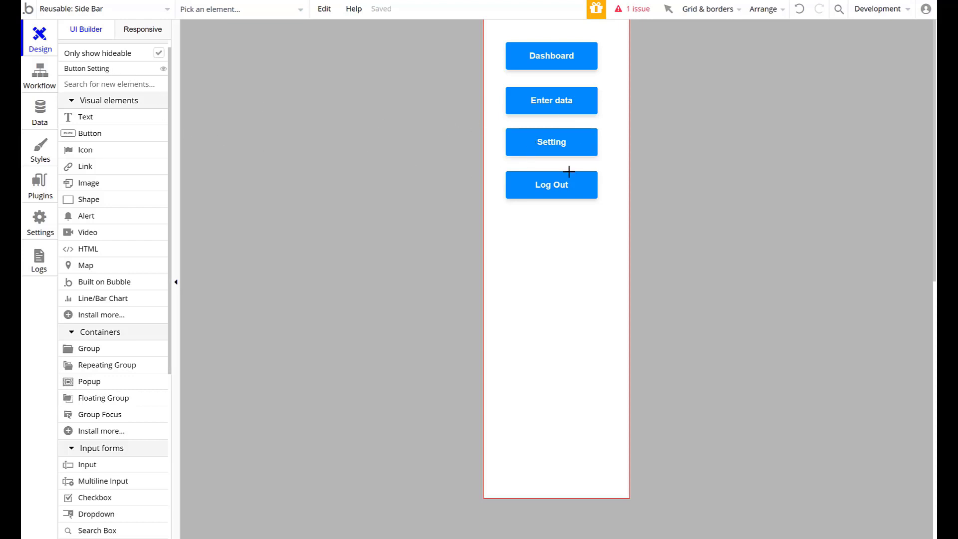
mouse_move(91, 75)
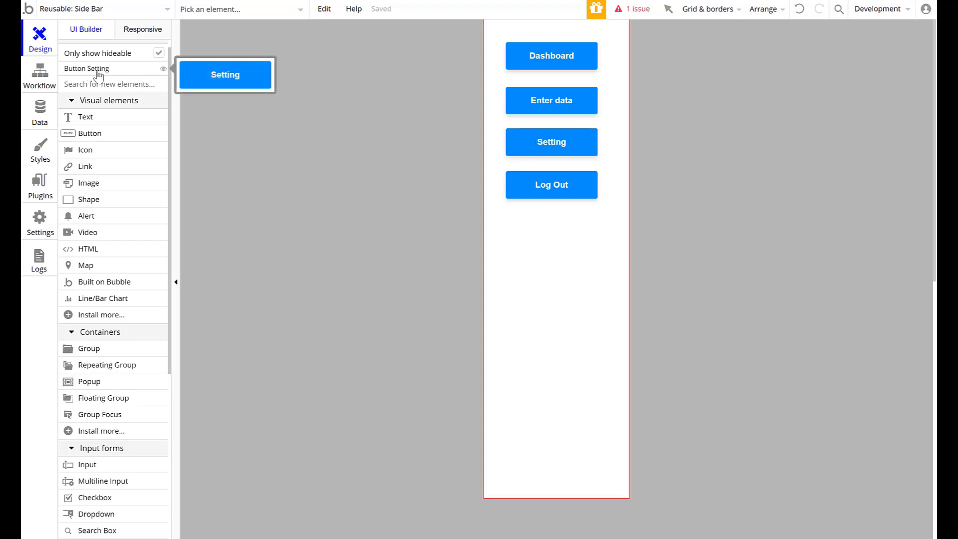
Make the Setting button visible on page load and close its properties.
double_click(569, 151)
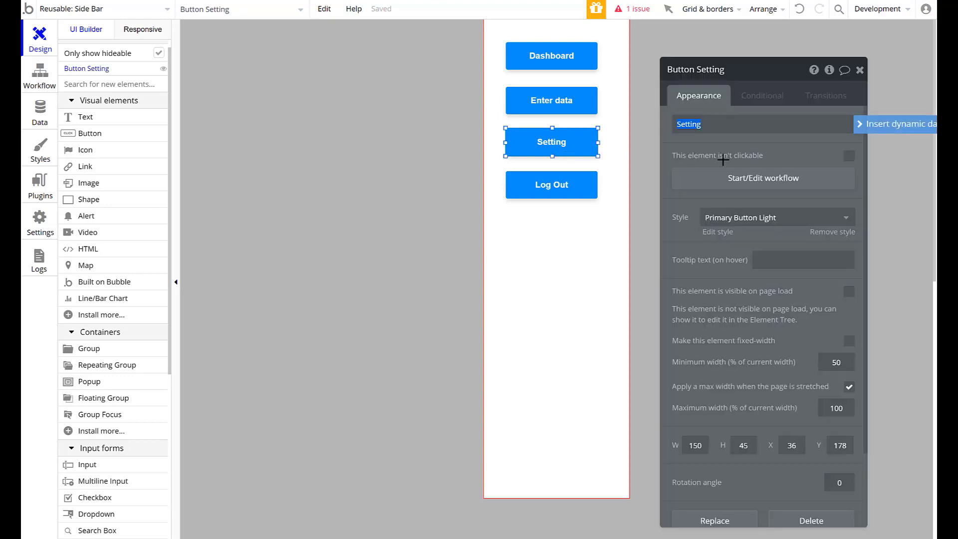
scroll(764, 243, "down", 1)
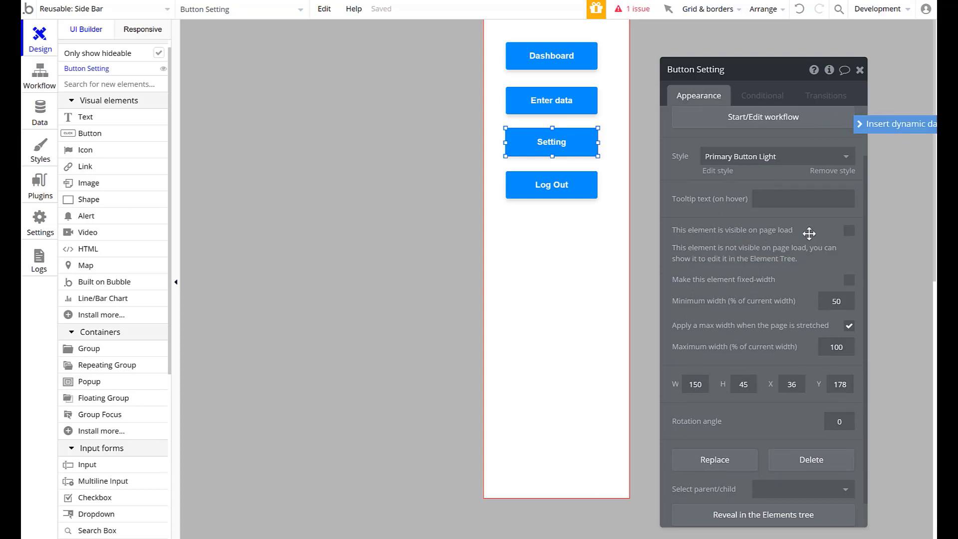
left_click(849, 230)
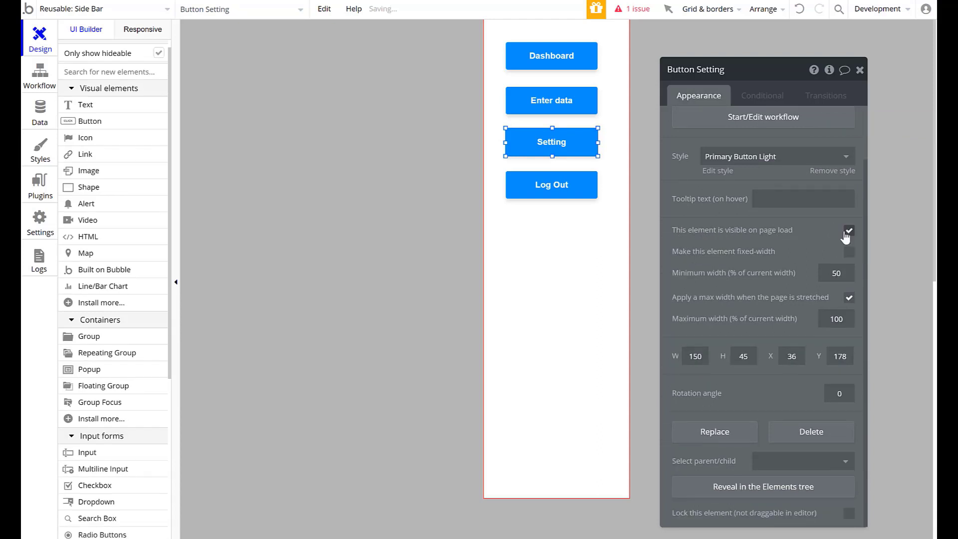
left_click(859, 71)
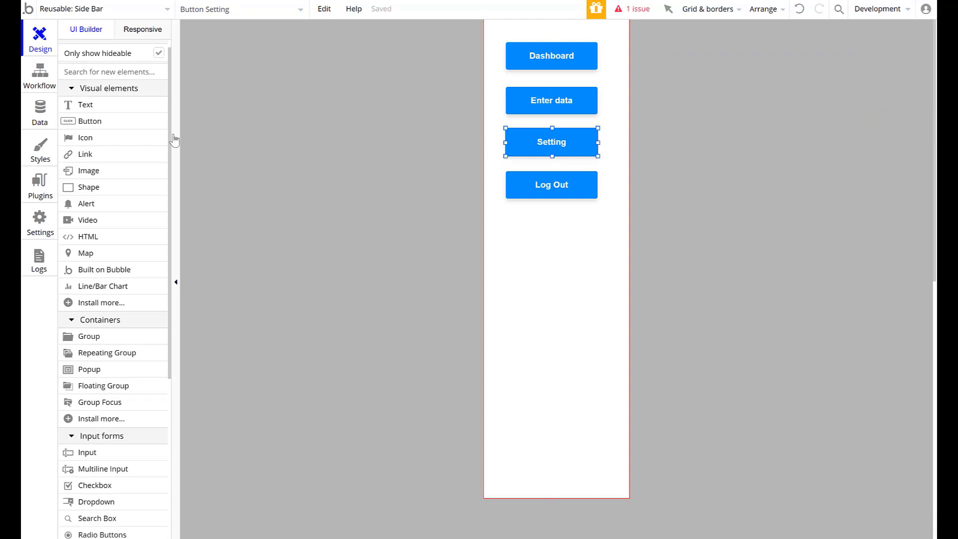
Turn off the hideable-only filter so the elements tree lists all of the side bar's buttons.
left_click(158, 54)
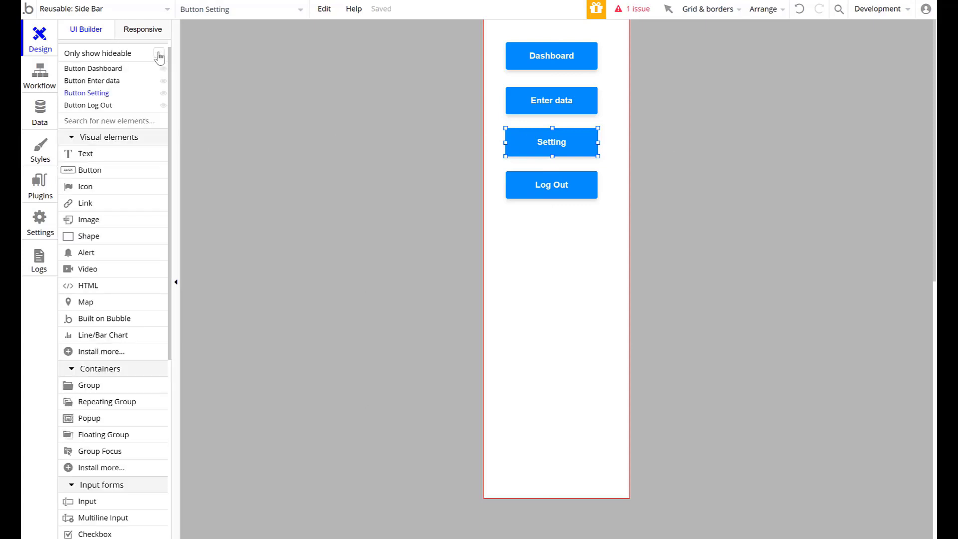
left_click(159, 54)
left_click(158, 54)
Check the Enter data button's properties and turn off visibility on page load for the Setting button.
double_click(558, 111)
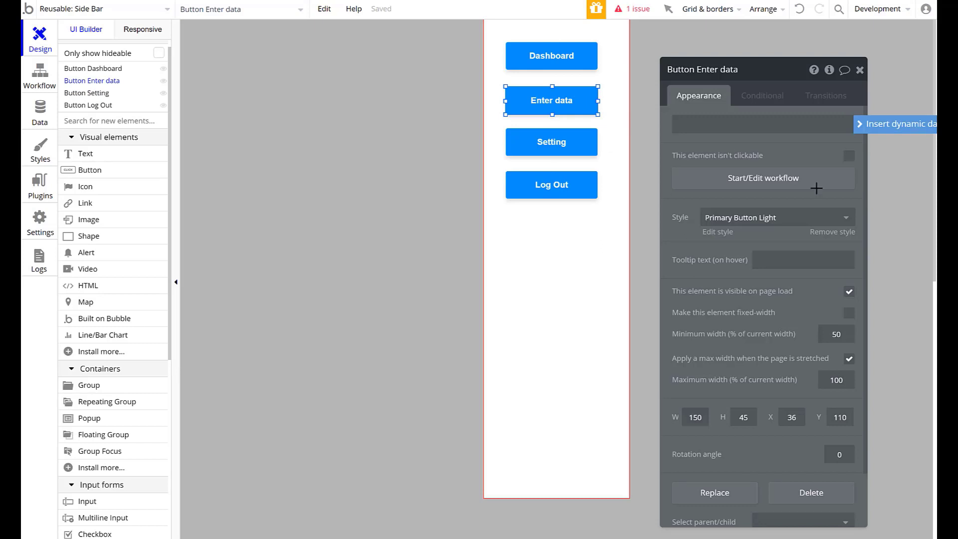
double_click(573, 149)
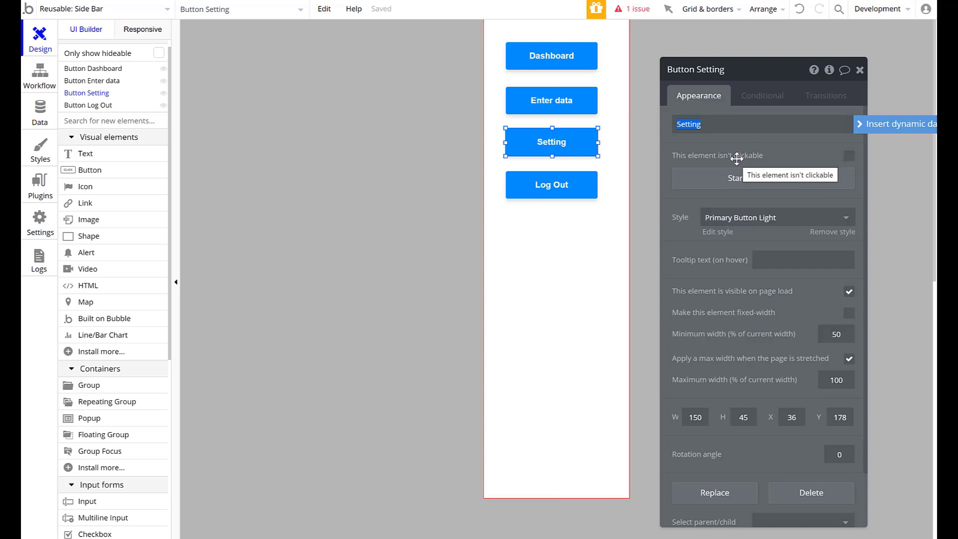
left_click(849, 292)
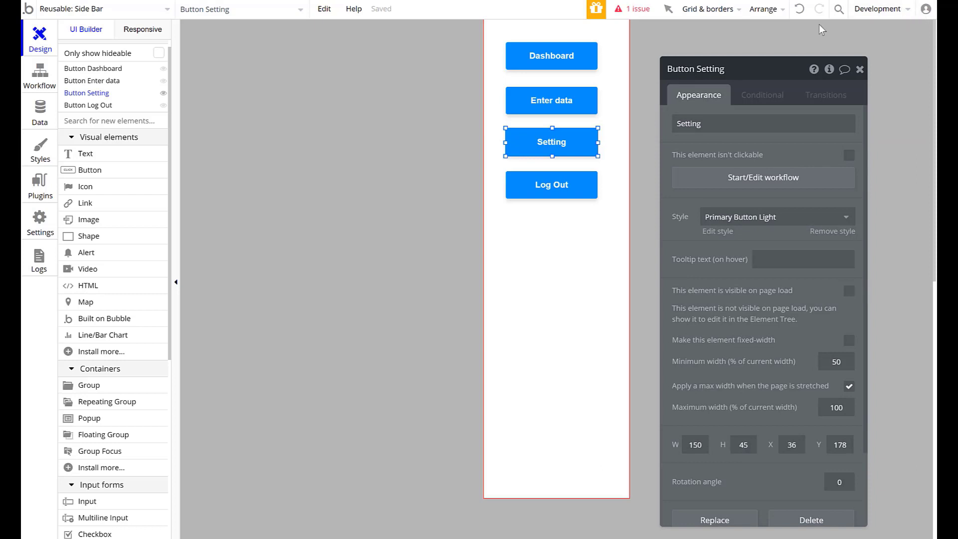
Open send_data_to_page, preview it to check which side bar buttons appear, and return to the editor.
left_click(102, 9)
left_click(279, 114)
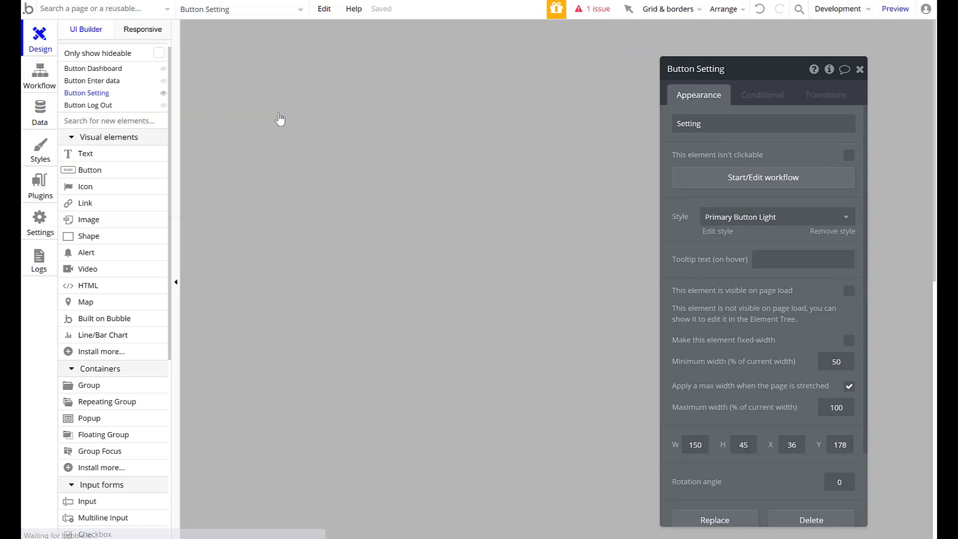
left_click(898, 15)
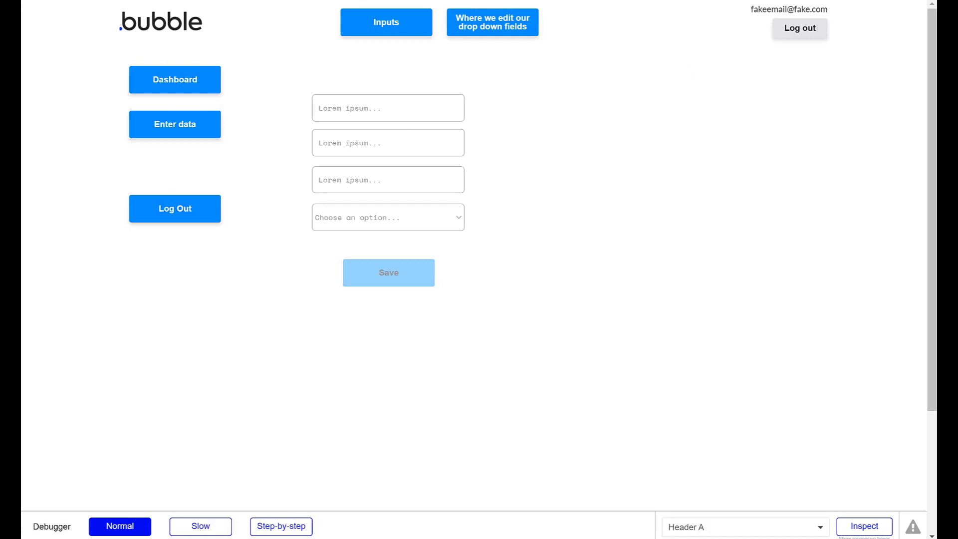
key("ctrl+shift+Tab")
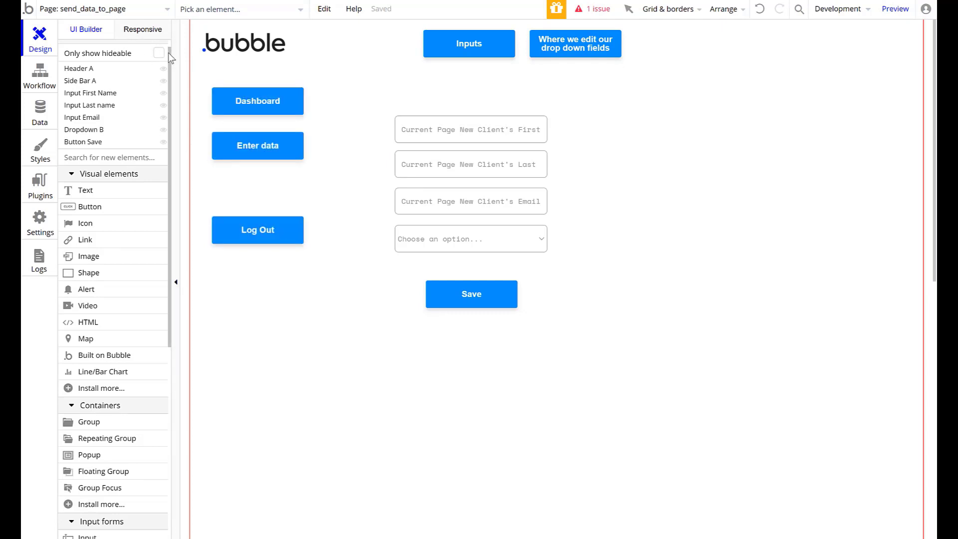
Filter the page's elements tree to hideable elements only and switch back to the full list.
left_click_drag(170, 54, 144, 51)
left_click(73, 51)
left_click(85, 50)
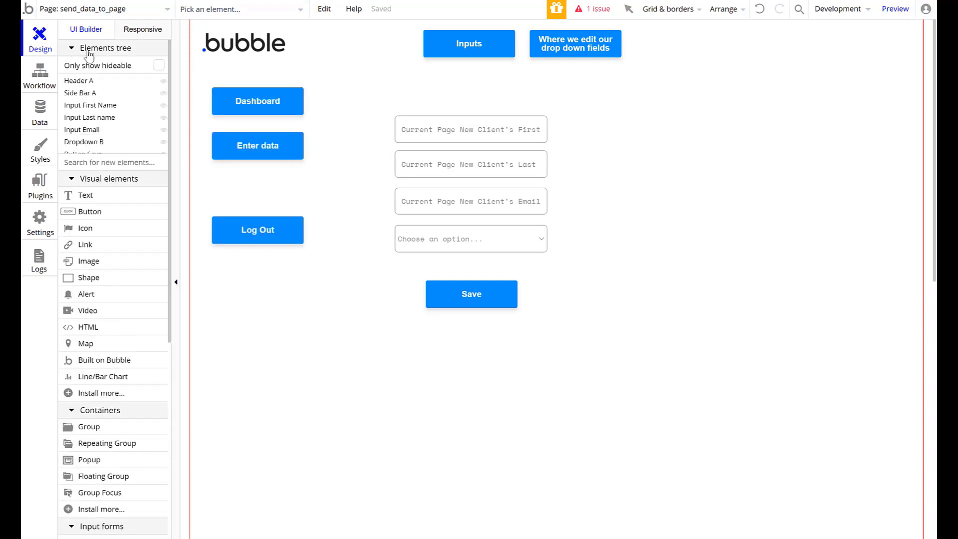
left_click(159, 66)
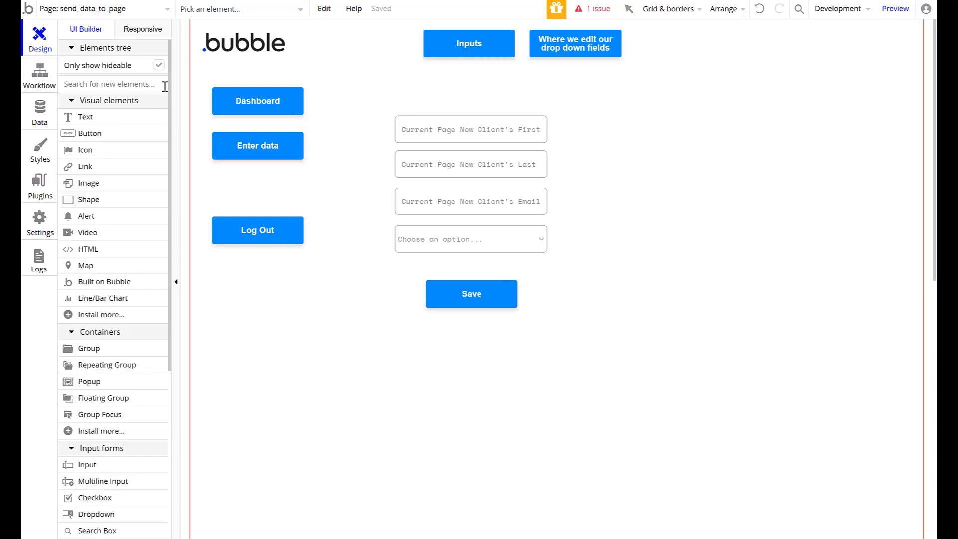
left_click(157, 66)
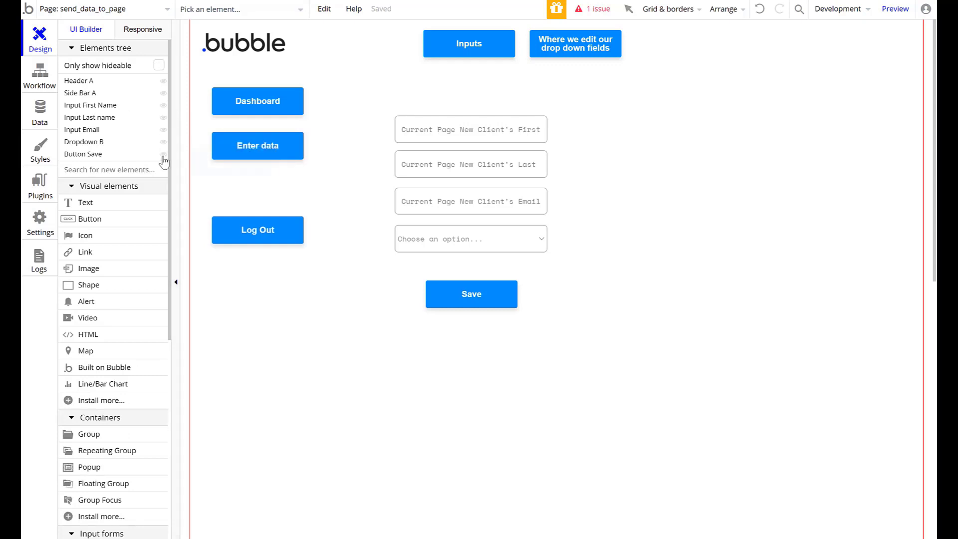
mouse_move(164, 153)
Open the page's Side Bar A element for editing and show its hidden Setting button on the canvas.
left_click(115, 95)
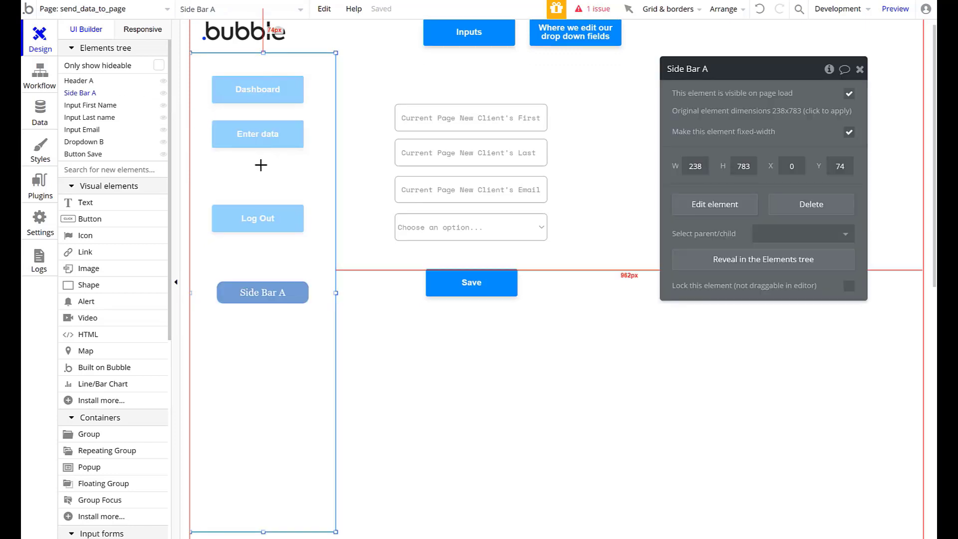
left_click(744, 205)
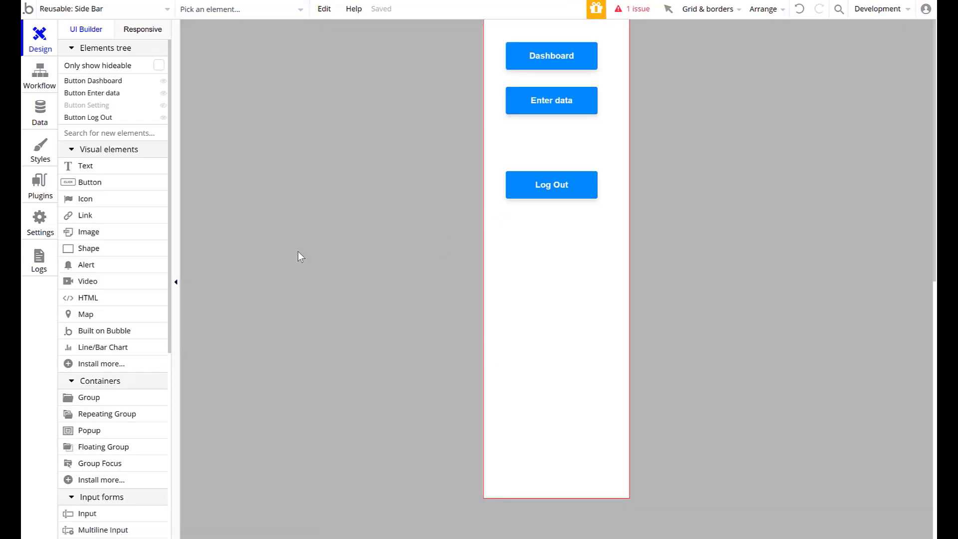
left_click(134, 165)
left_click(162, 108)
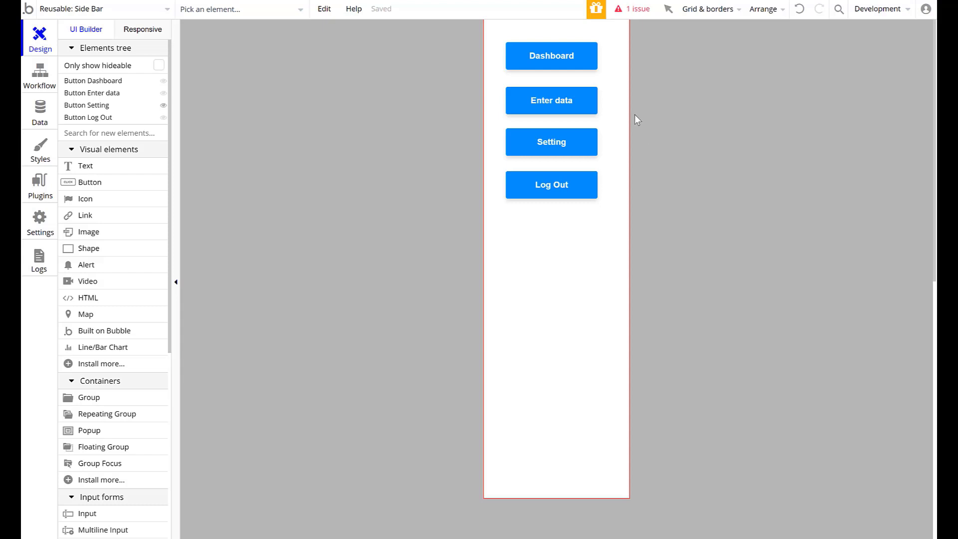
Review the Setting button's appearance and conditional settings, and close its properties.
double_click(566, 145)
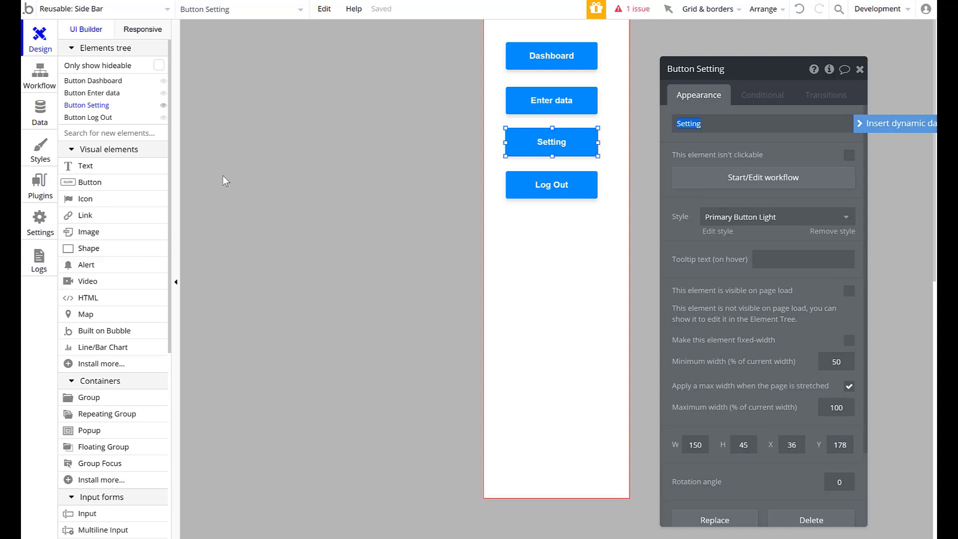
left_click(761, 94)
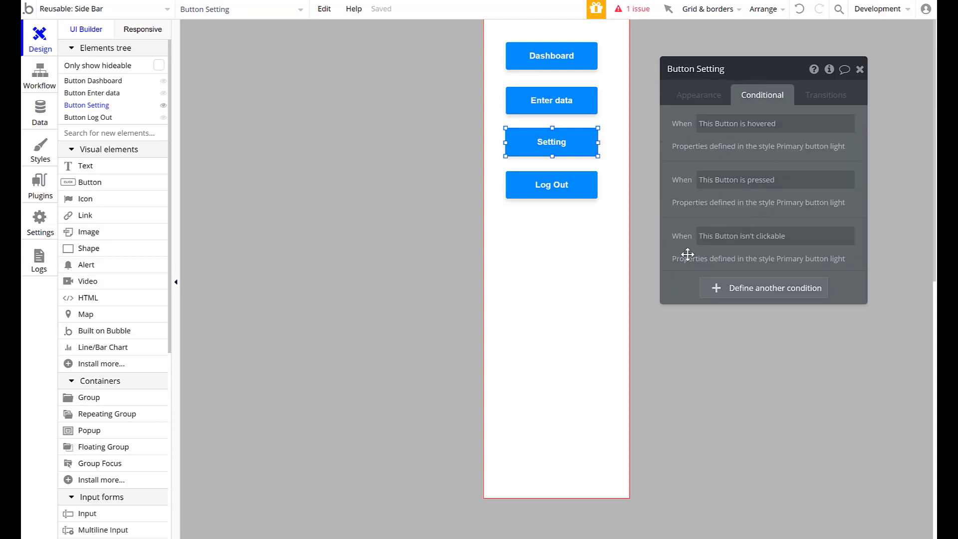
double_click(550, 150)
left_click(859, 70)
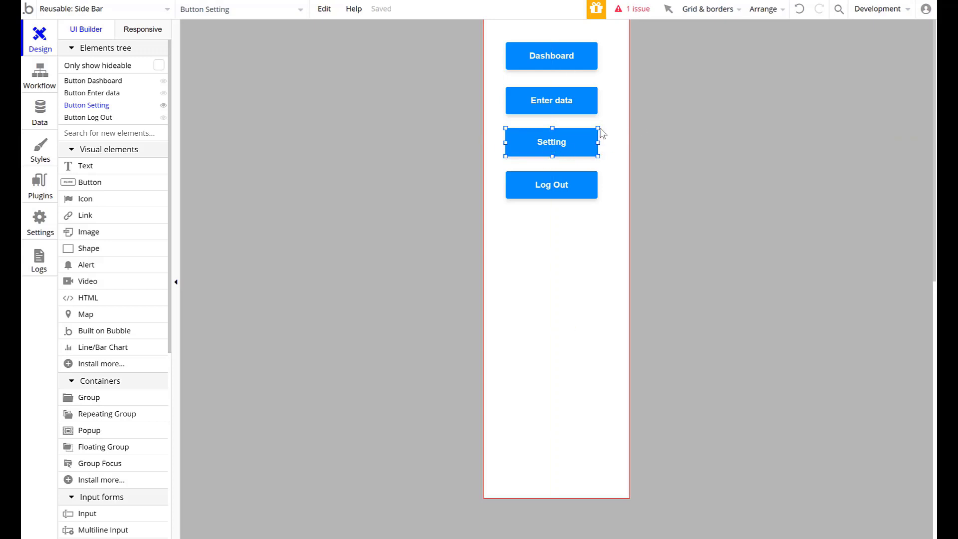
Open the Setting button's conditional settings and add a new condition.
double_click(539, 145)
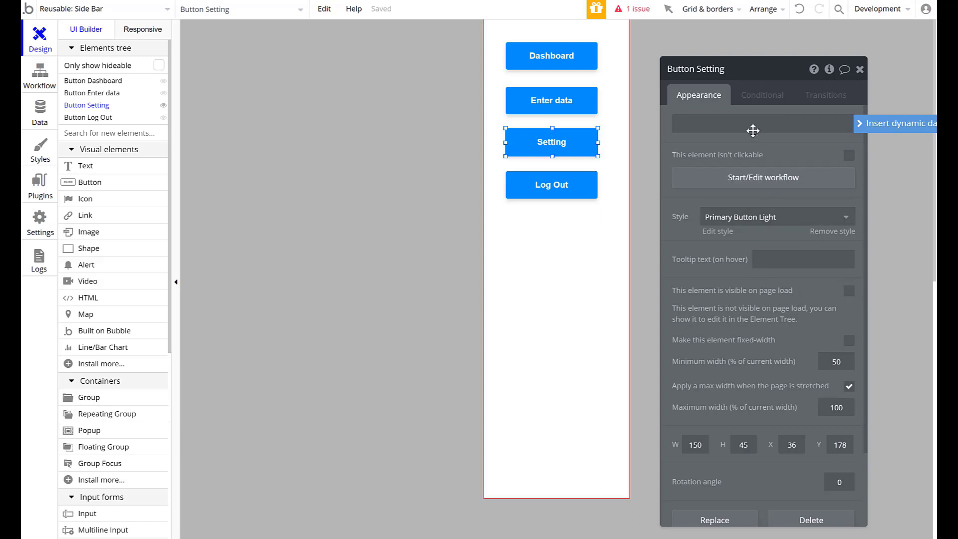
left_click(755, 99)
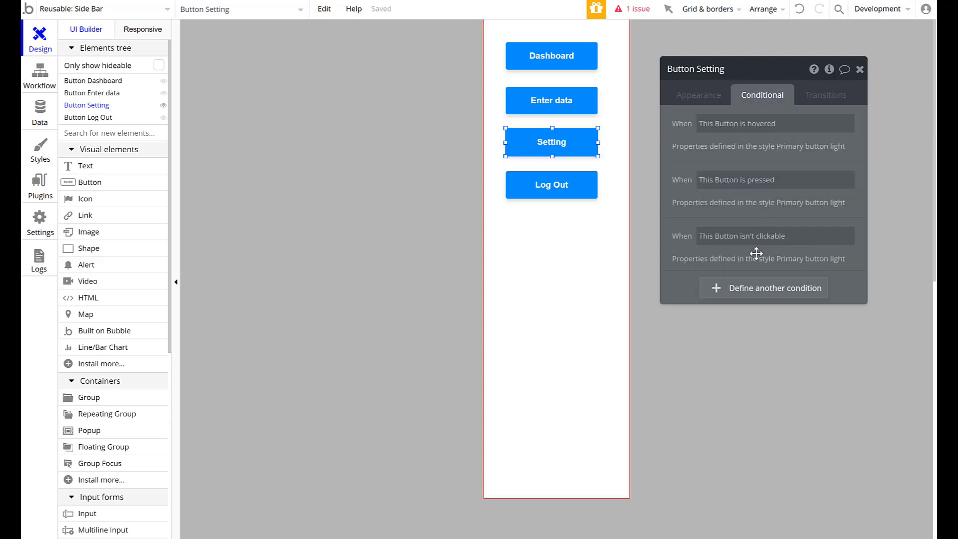
left_click(740, 298)
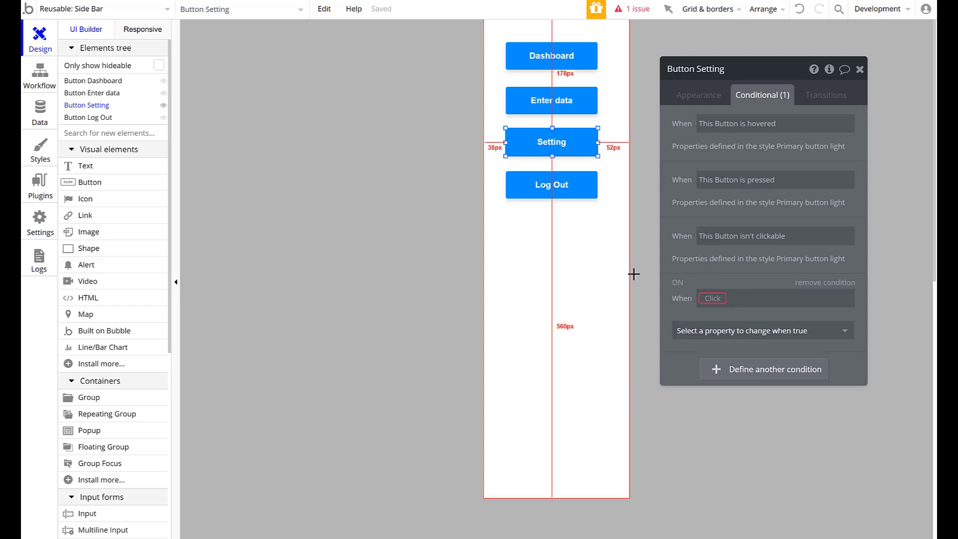
Try "This Button is visible" as the new condition's expression and list the properties it can change.
left_click(705, 302)
scroll(766, 335, "down", 1)
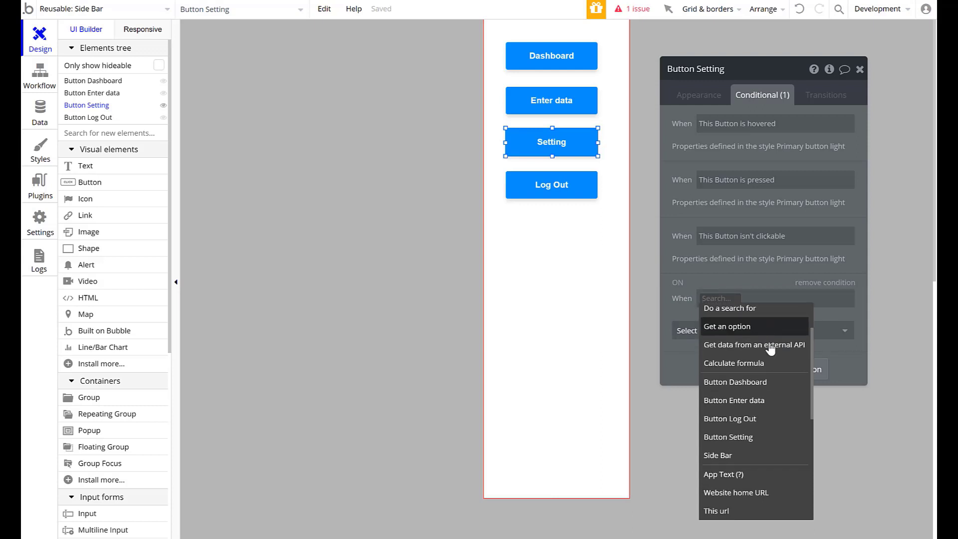
scroll(768, 447, "up", 1)
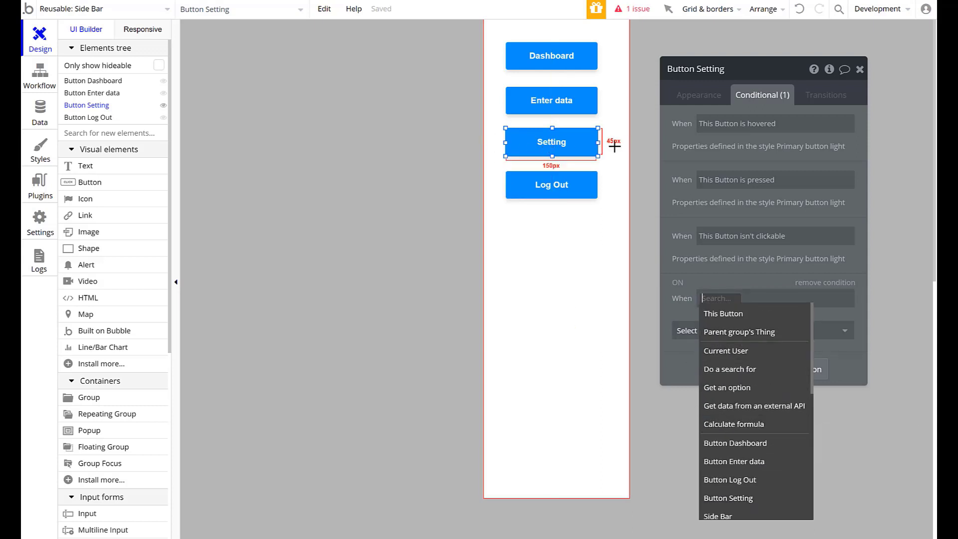
left_click(738, 315)
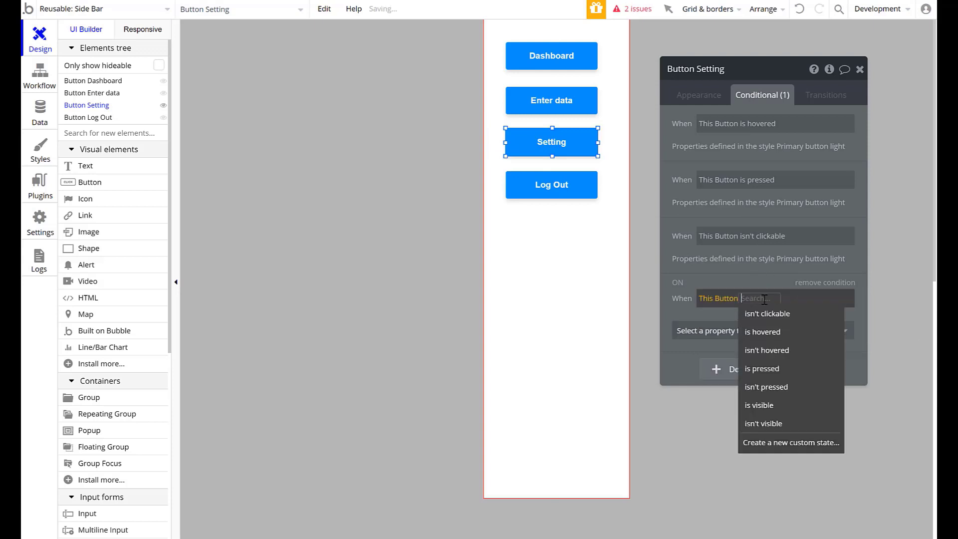
left_click(769, 414)
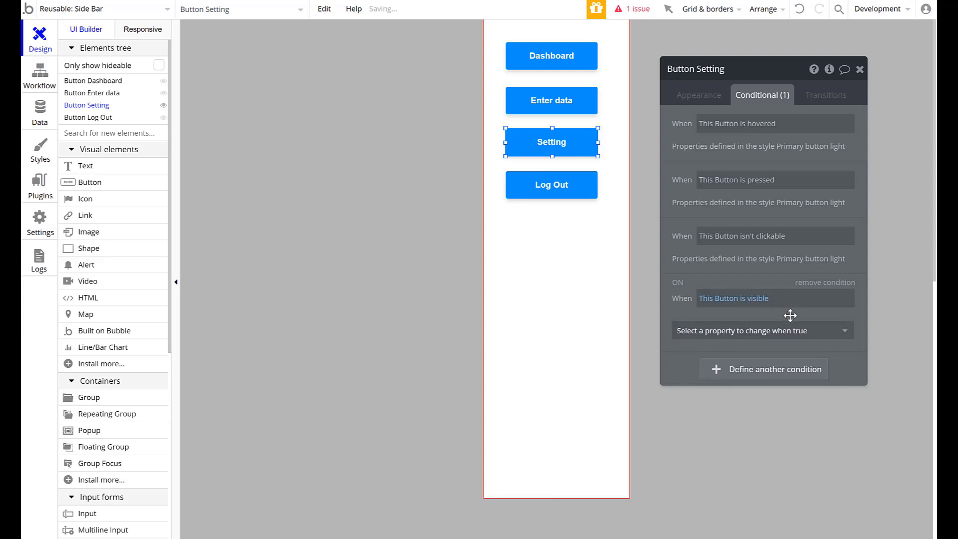
left_click(743, 331)
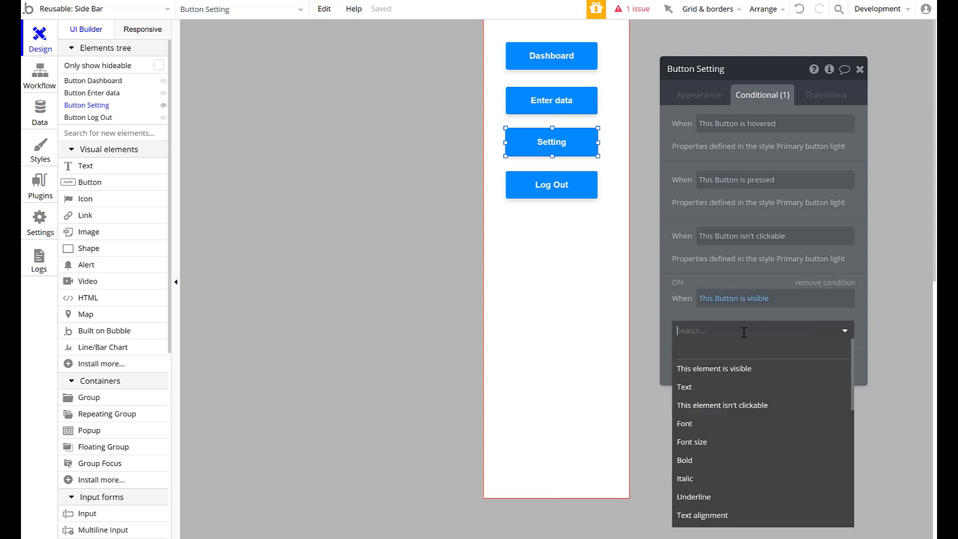
Set the condition's expression to Current User's User Role is Role 1.
left_click(718, 299)
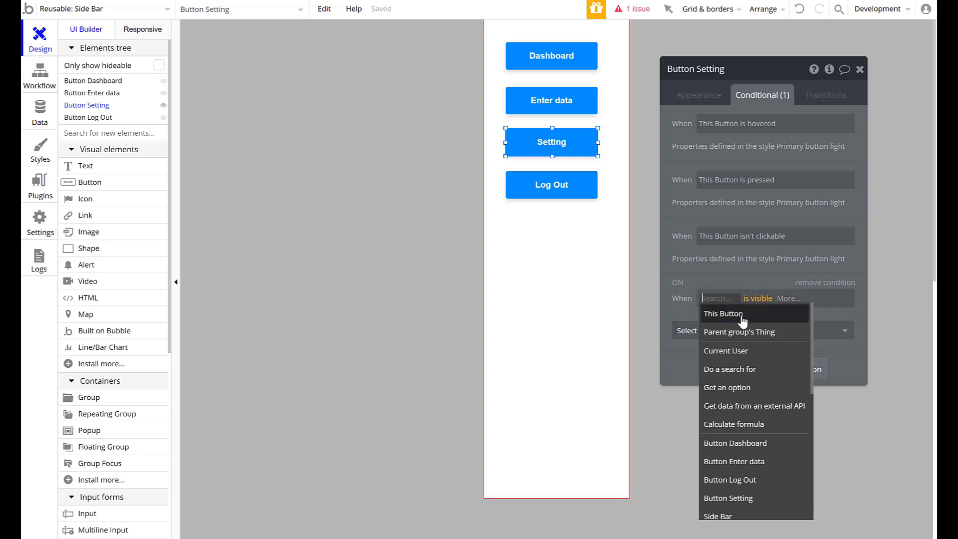
left_click(769, 351)
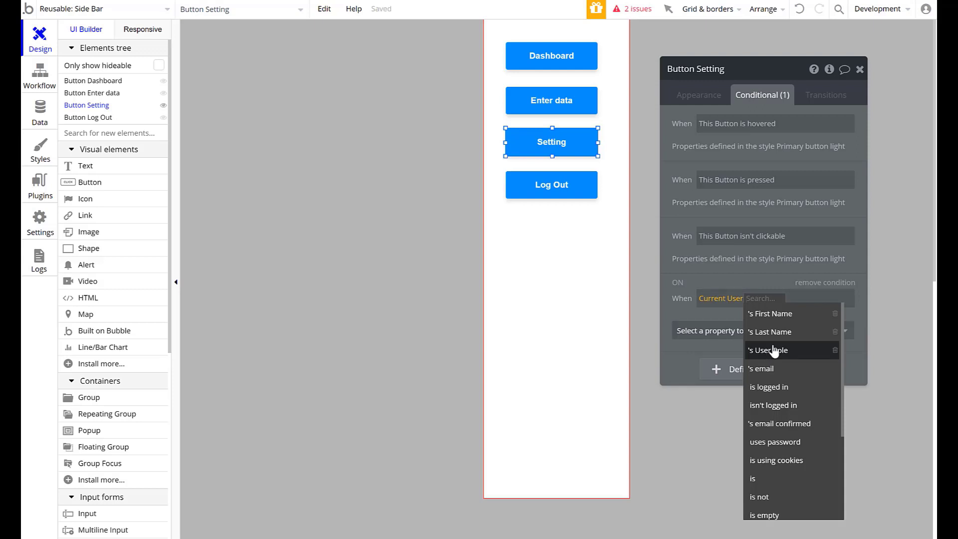
left_click(787, 349)
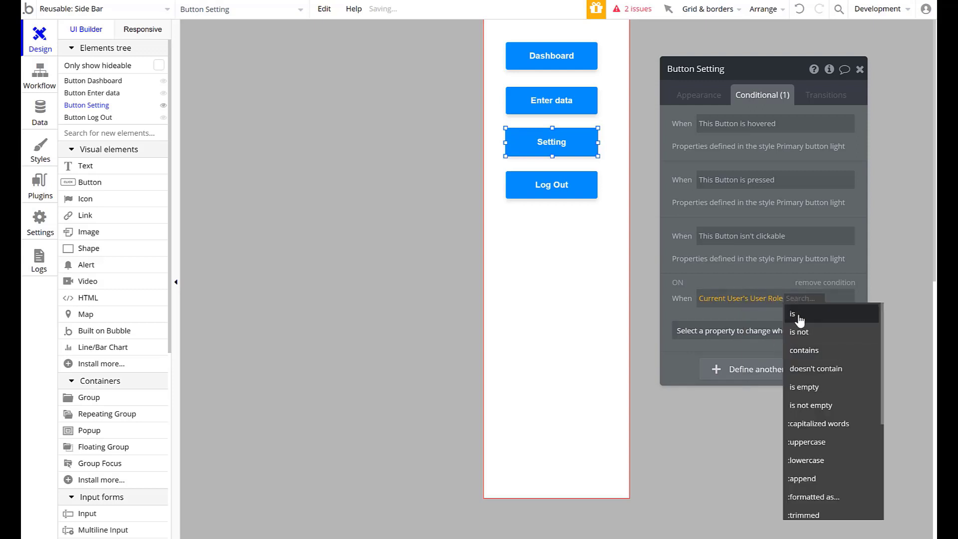
left_click(793, 314)
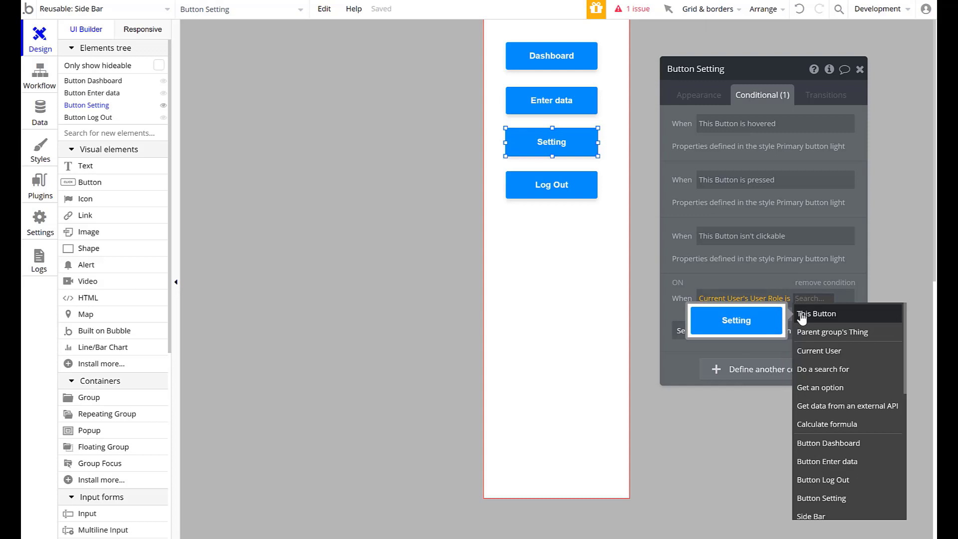
type("Role 1")
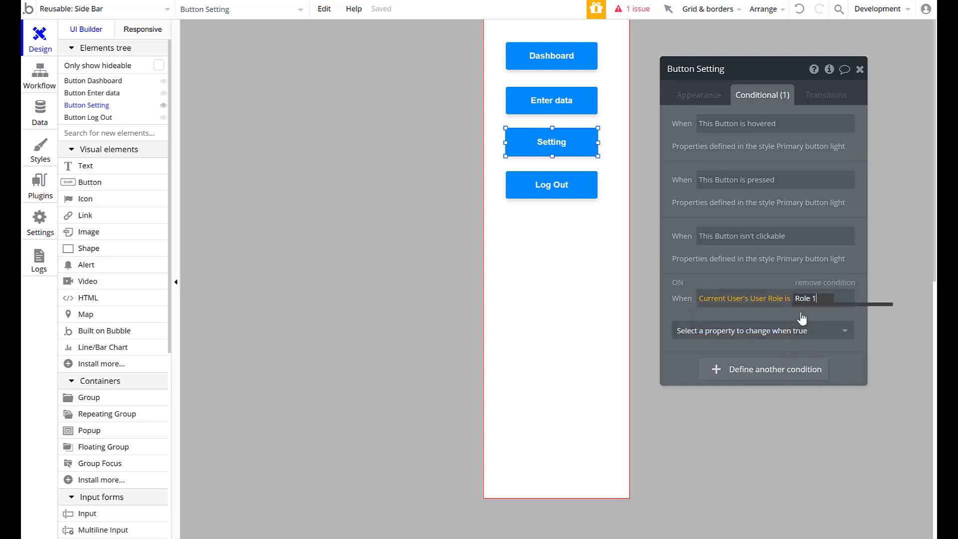
left_click(802, 313)
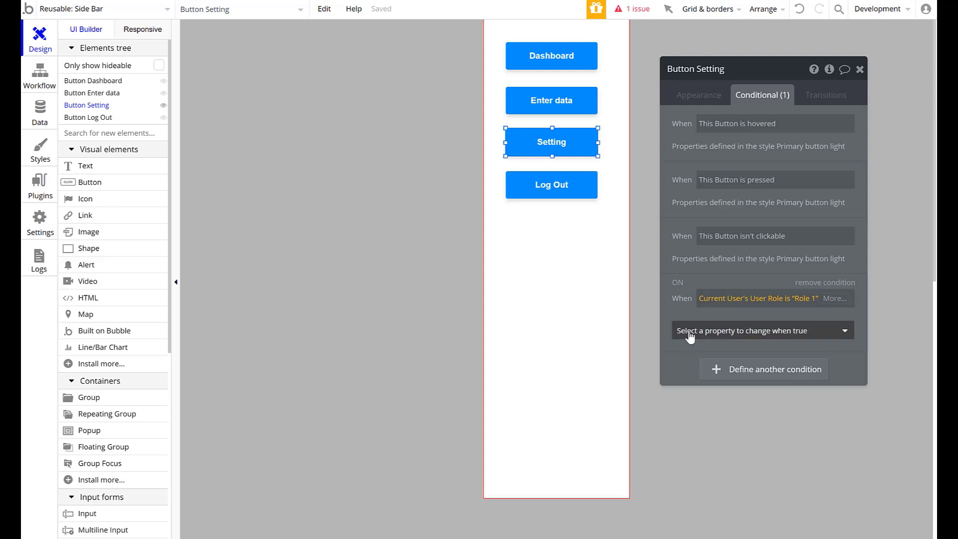
Add the property "This element is visible" to the Role 1 condition and enable it.
left_click(688, 332)
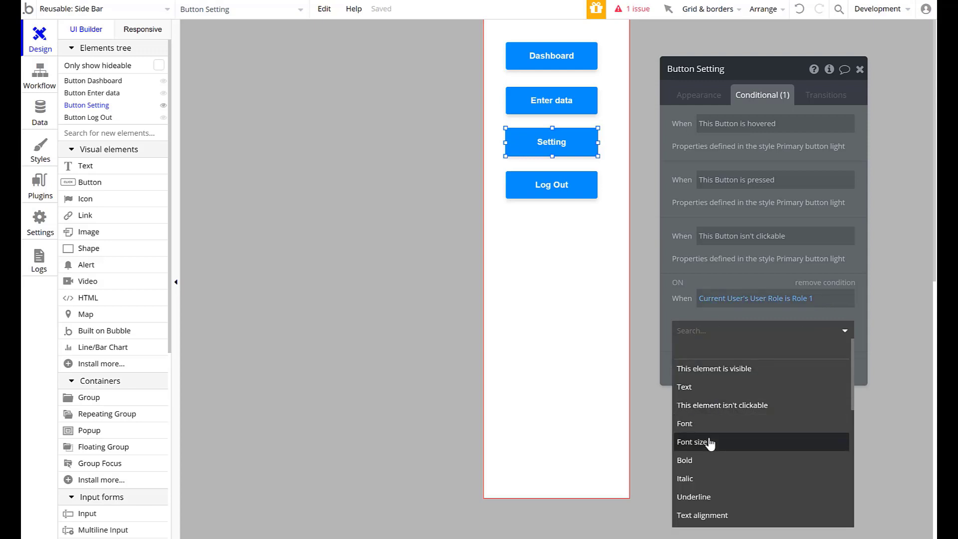
left_click(725, 369)
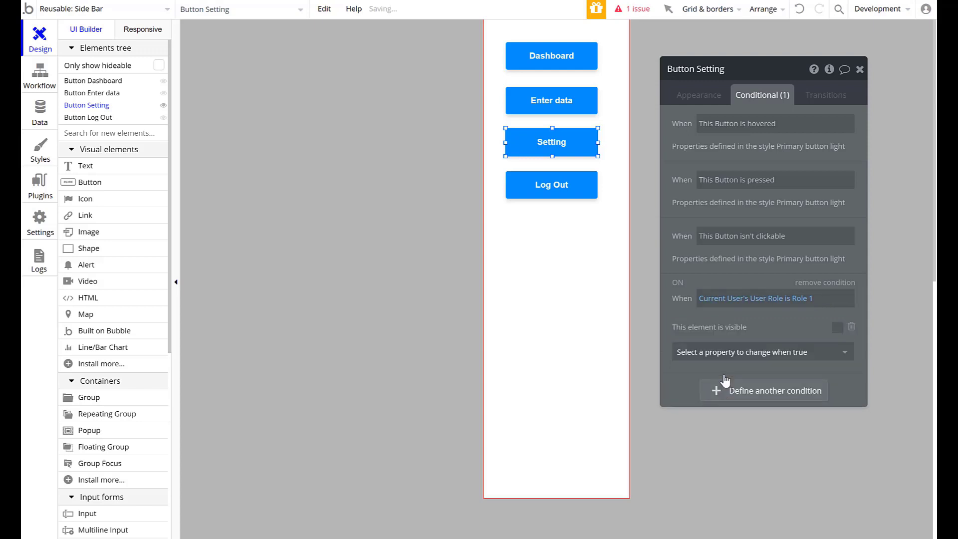
left_click(837, 330)
Open send_data_to_page and run it as the Role 1 user from the All Users app data to test the Setting button.
left_click(70, 8)
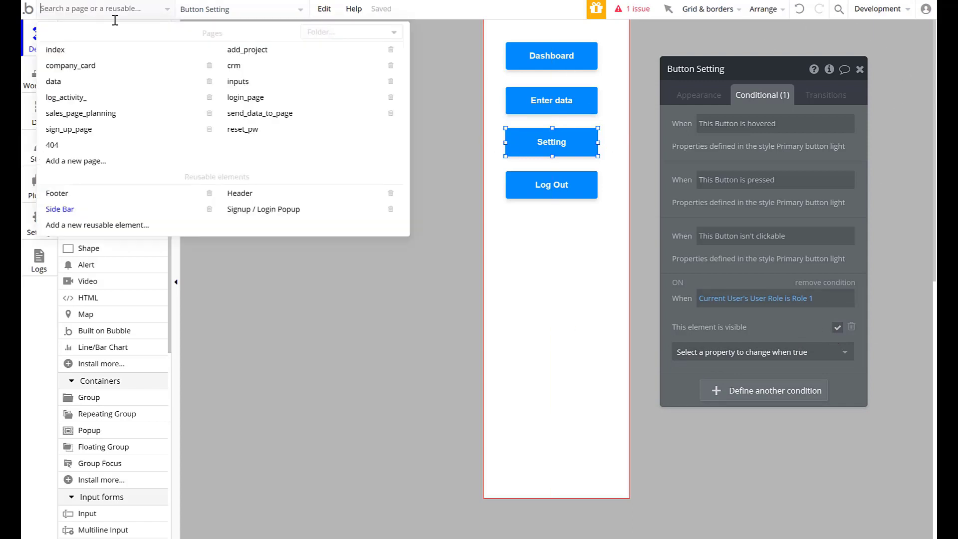
left_click(264, 115)
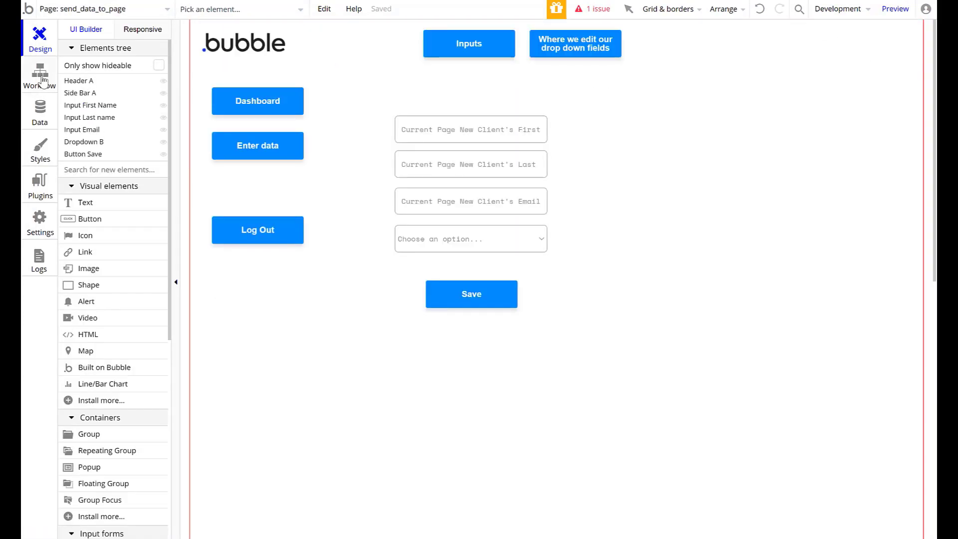
left_click(40, 112)
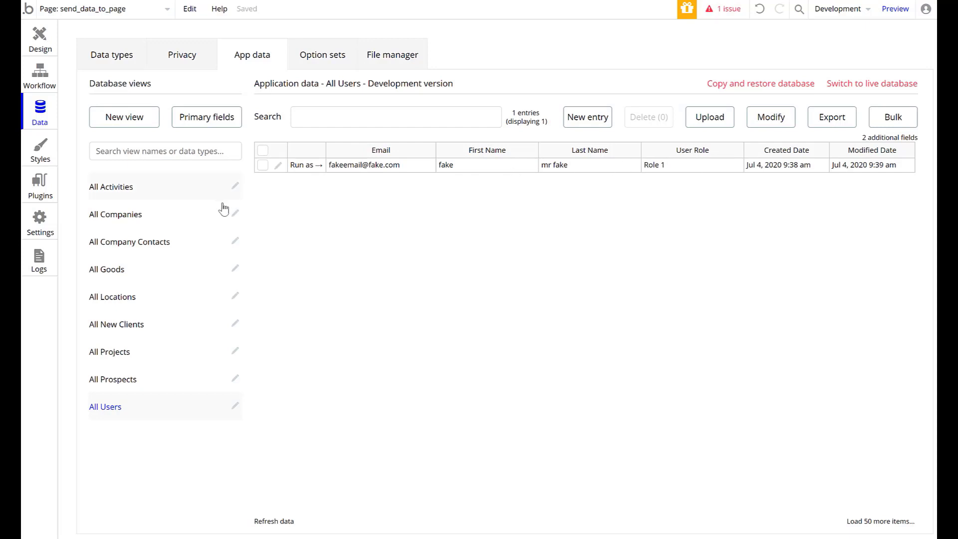
left_click(297, 167)
Open sign_up_page in the editor and preview it.
left_click(115, 11)
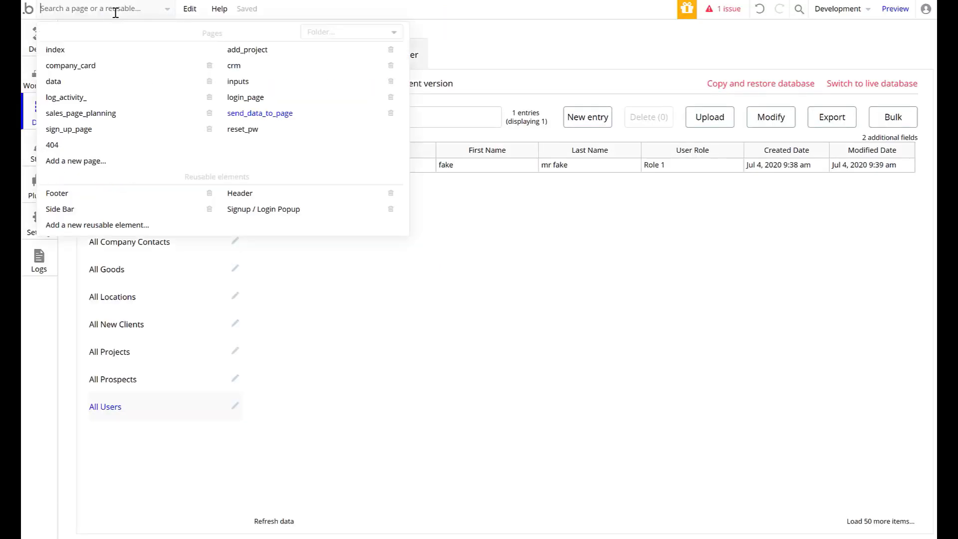
left_click(59, 129)
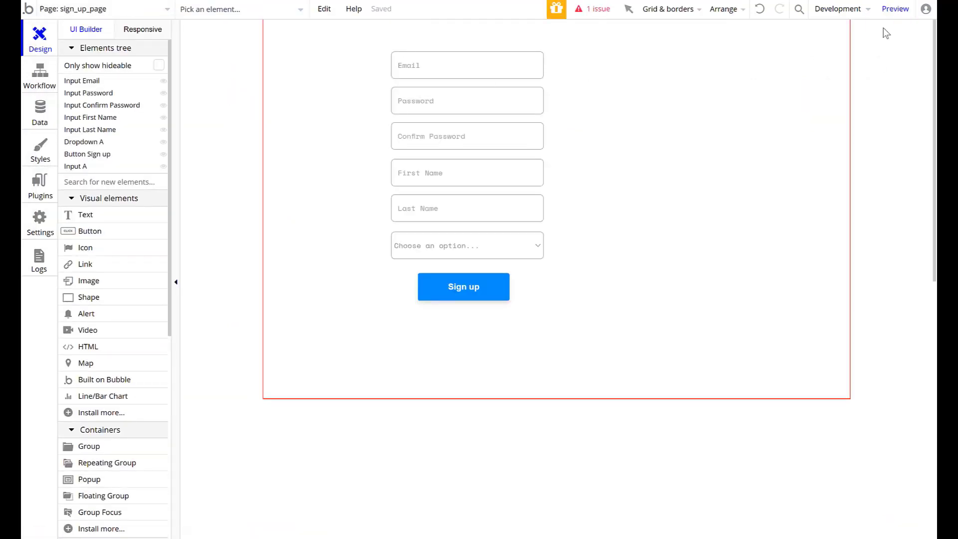
left_click(895, 8)
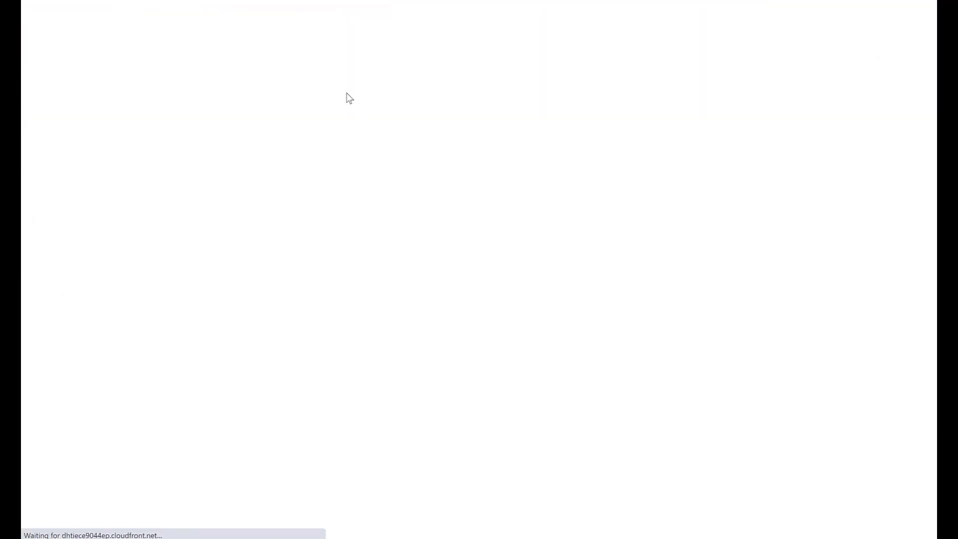
Sign up a test user by entering an e-mail, password and confirmation, first and last name, and choosing Role 2.
left_click(349, 50)
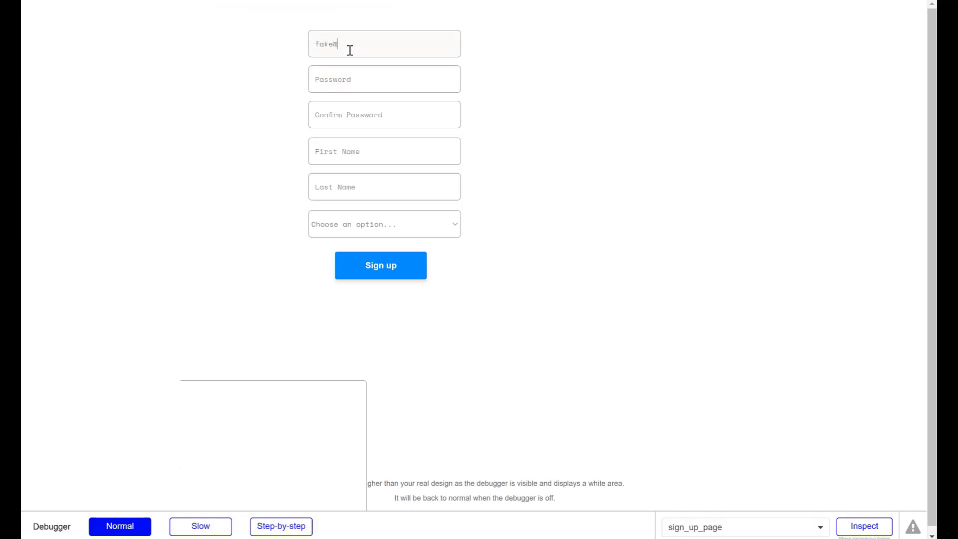
type("1")
key("Tab")
type("1")
key("Tab")
type("1")
key("Tab")
type("1")
key("Tab")
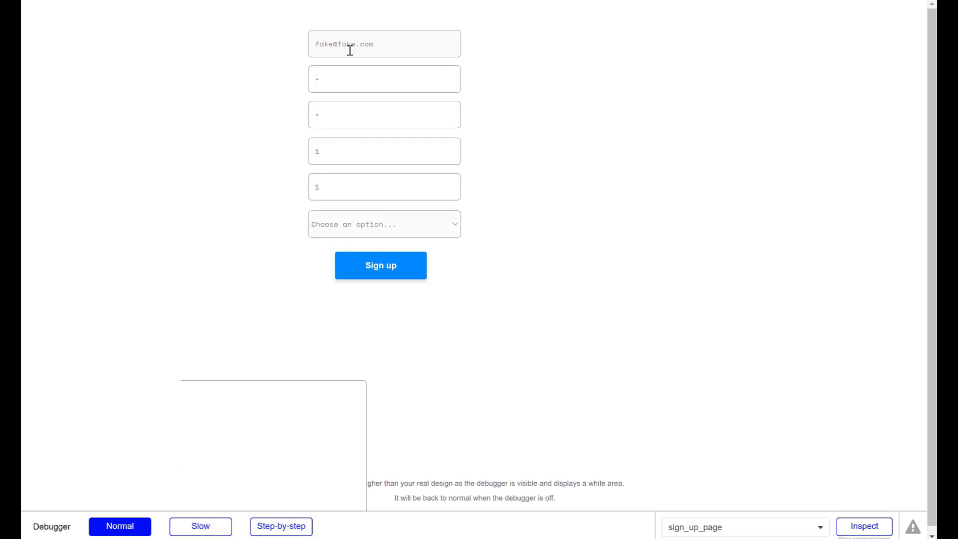
left_click(351, 227)
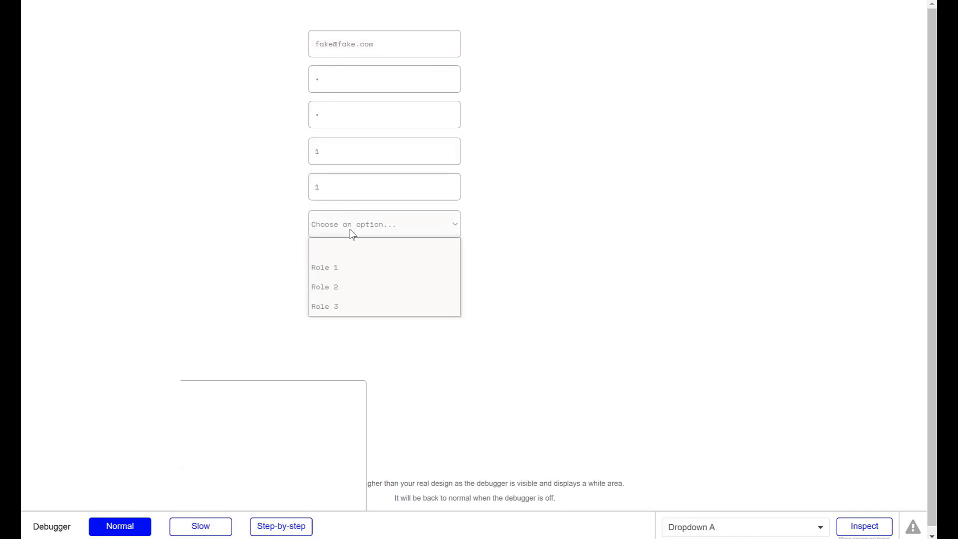
left_click(350, 288)
left_click(381, 274)
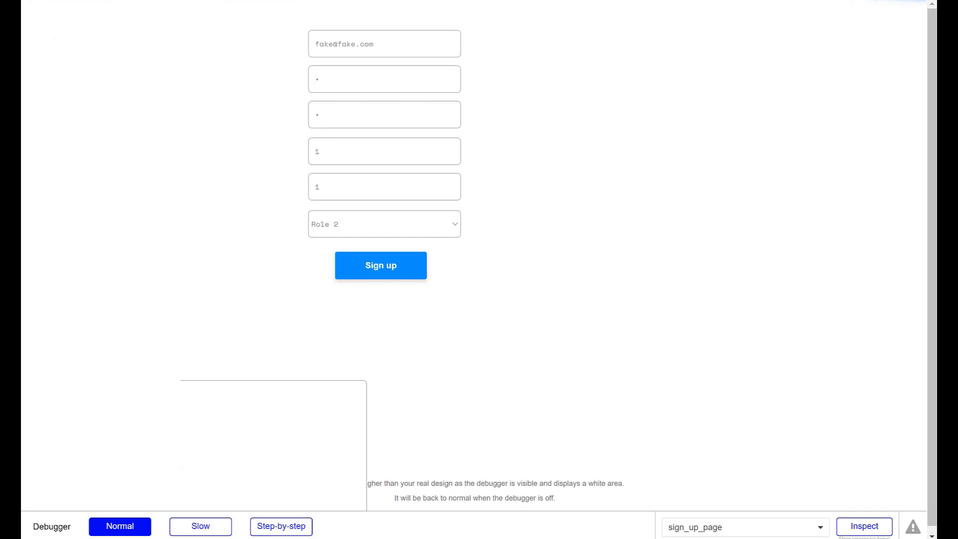
Return to the editor and reload the All Users app data to check for the new Role 2 user.
left_click(120, 1)
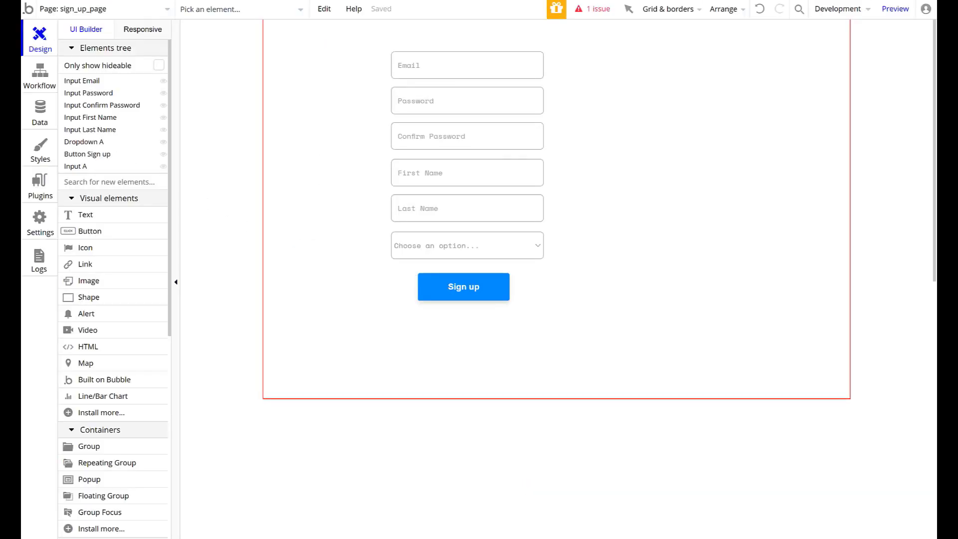
left_click(40, 104)
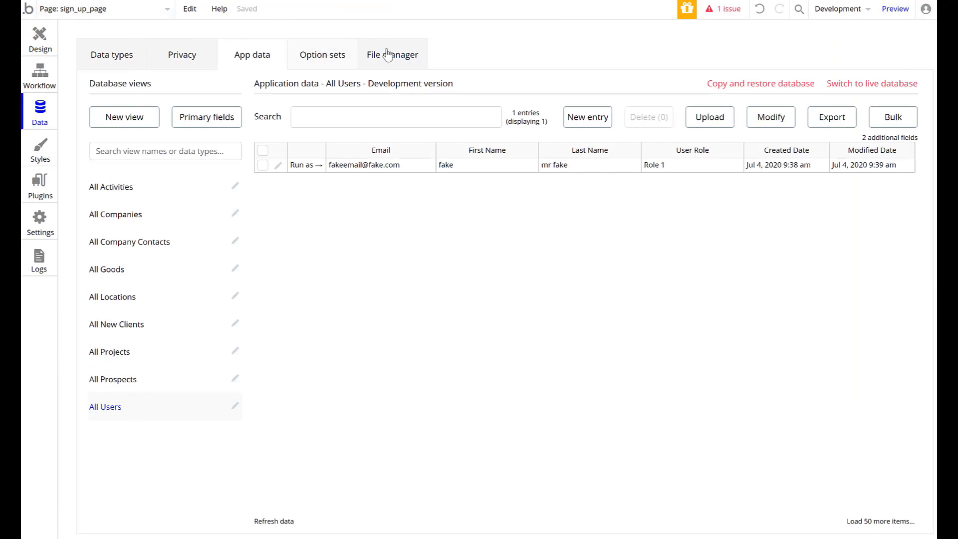
left_click(319, 54)
left_click(254, 55)
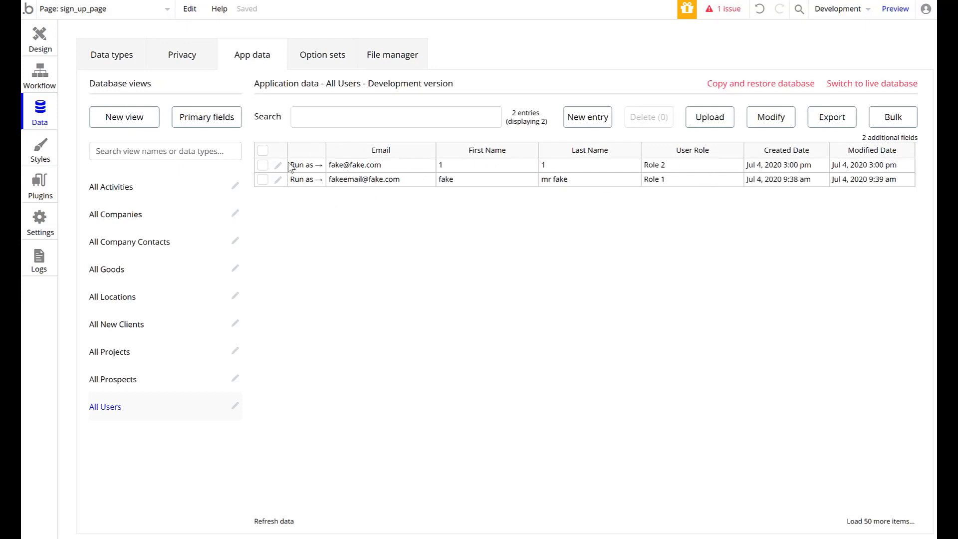
Open send_data_to_page and run it as the new Role 2 user to test the Setting button's visibility.
left_click(121, 10)
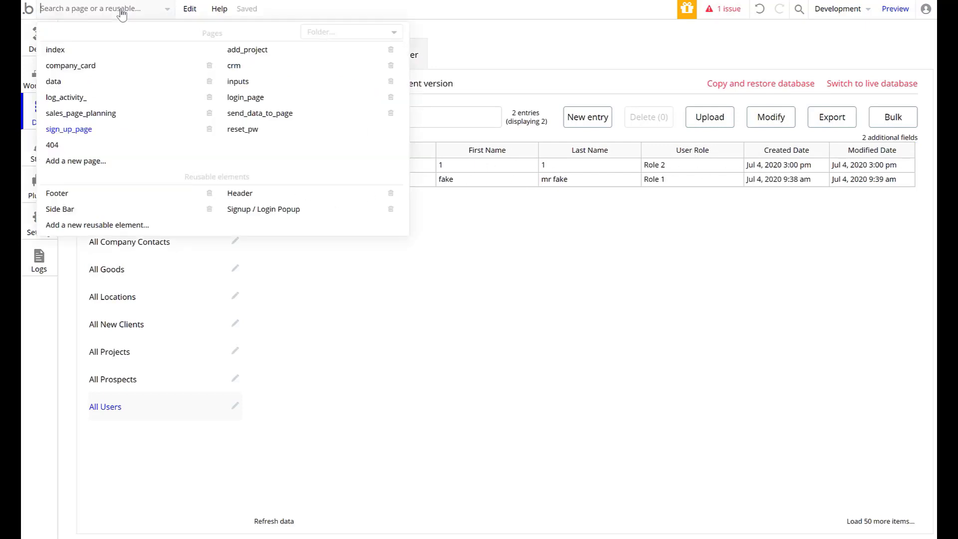
left_click(281, 114)
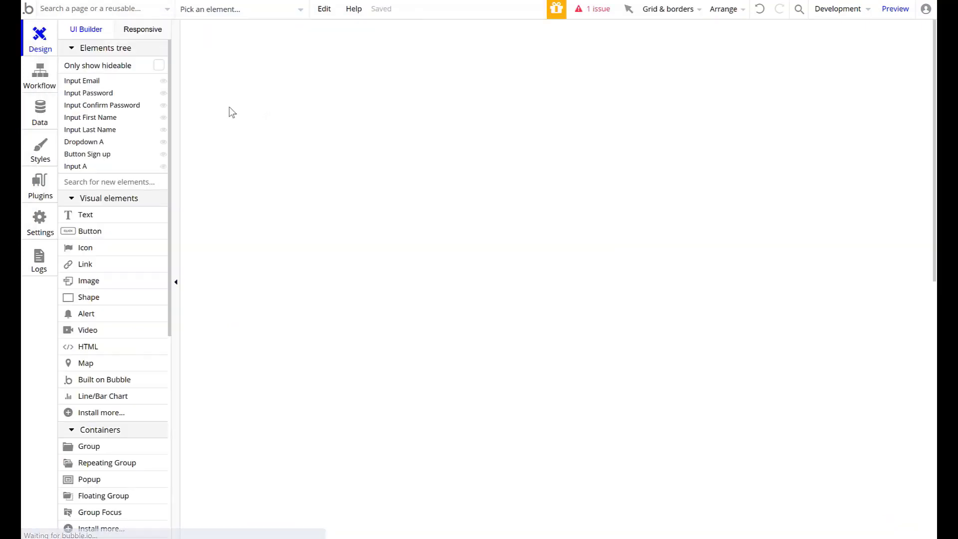
left_click(41, 121)
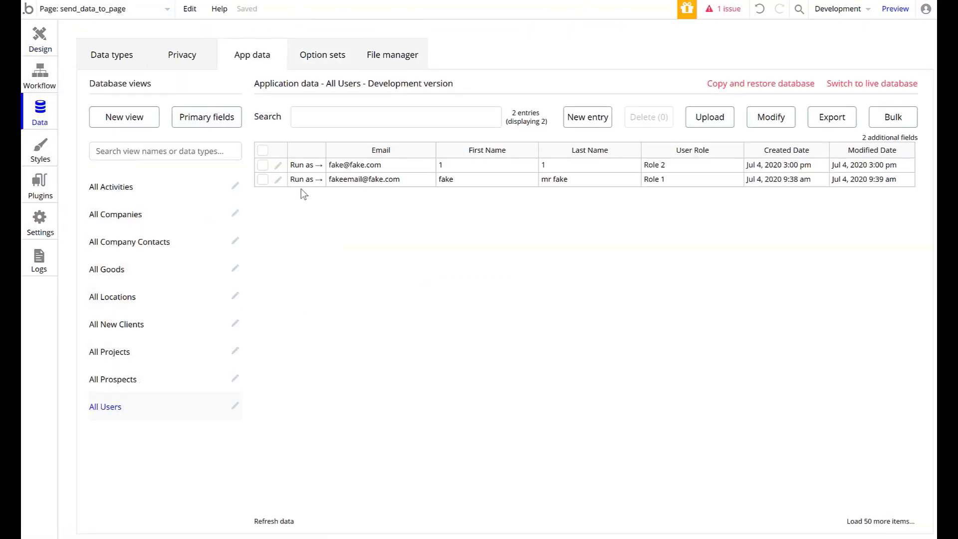
left_click(315, 166)
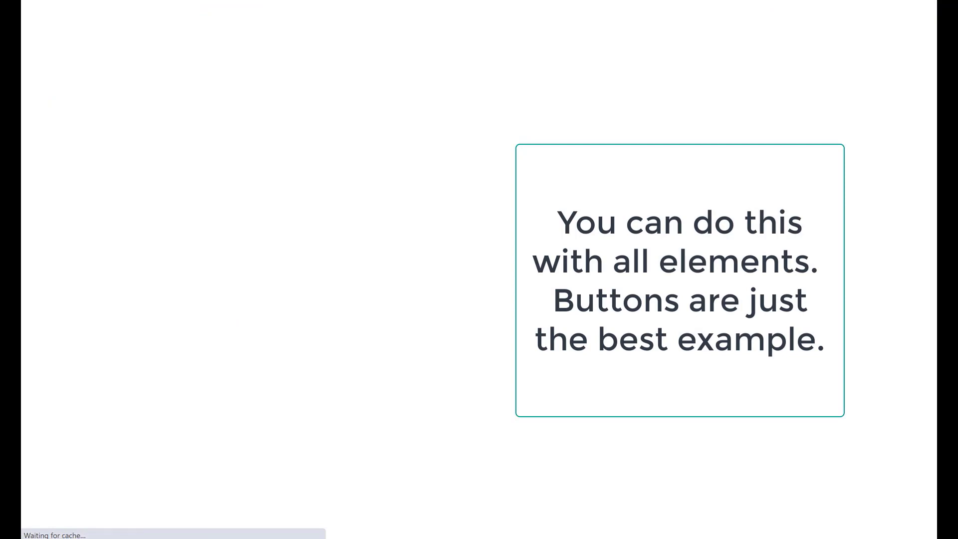